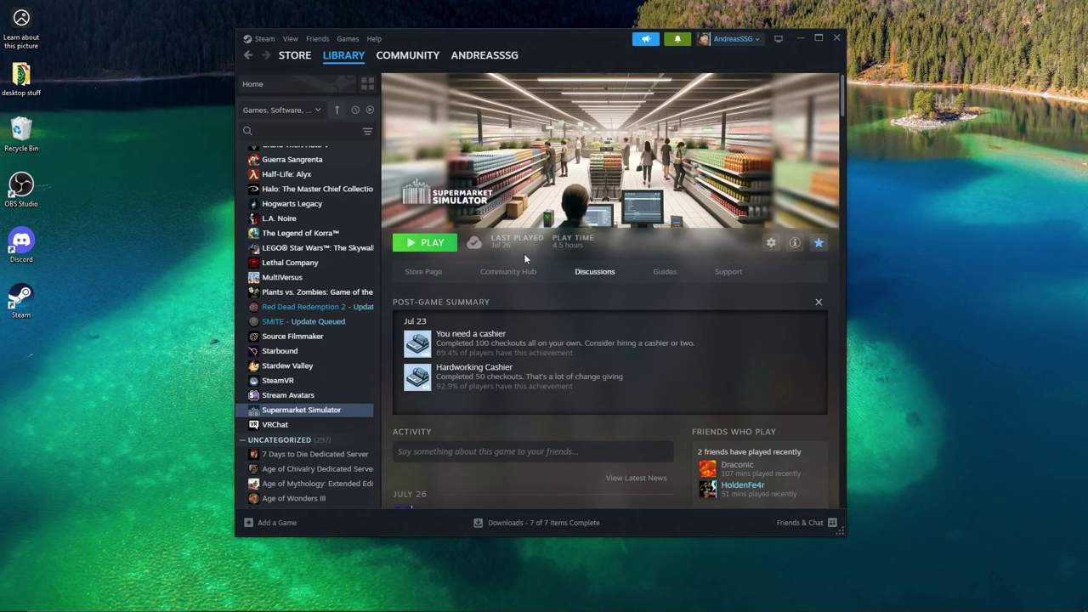
Start Supermarket Simulator with the PLAY button in the Steam Library
left_click(425, 243)
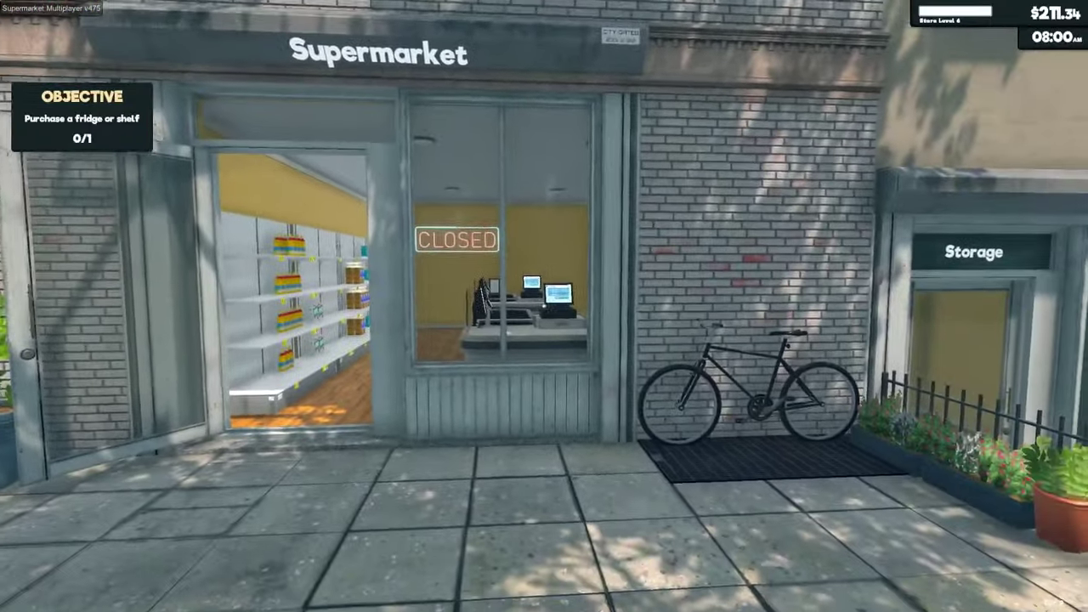
Walk into the store past the checkouts up to the wall computer
key("w")
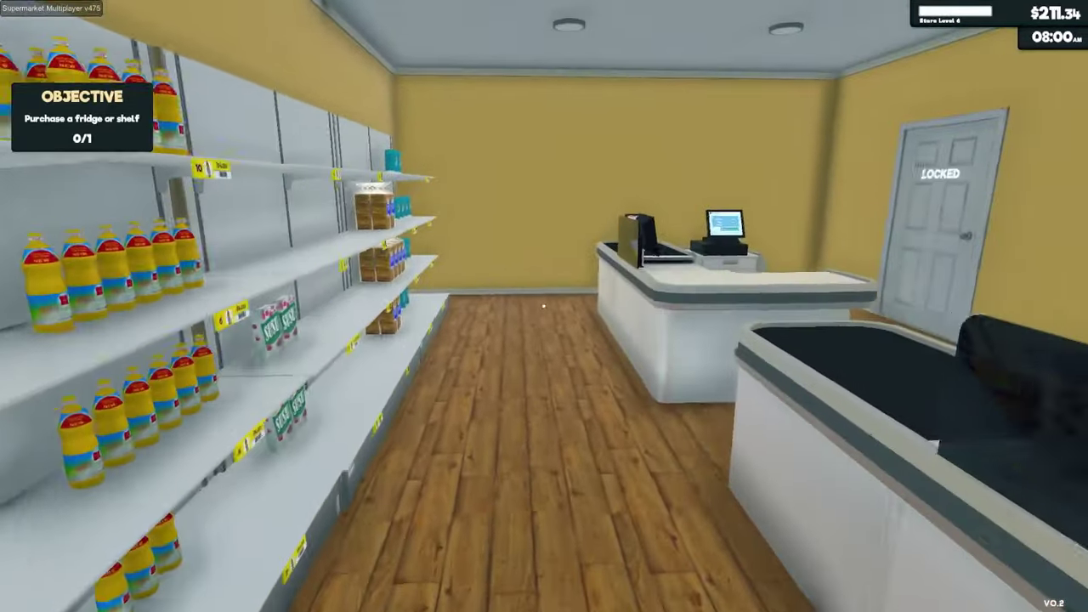
key("s")
key("w")
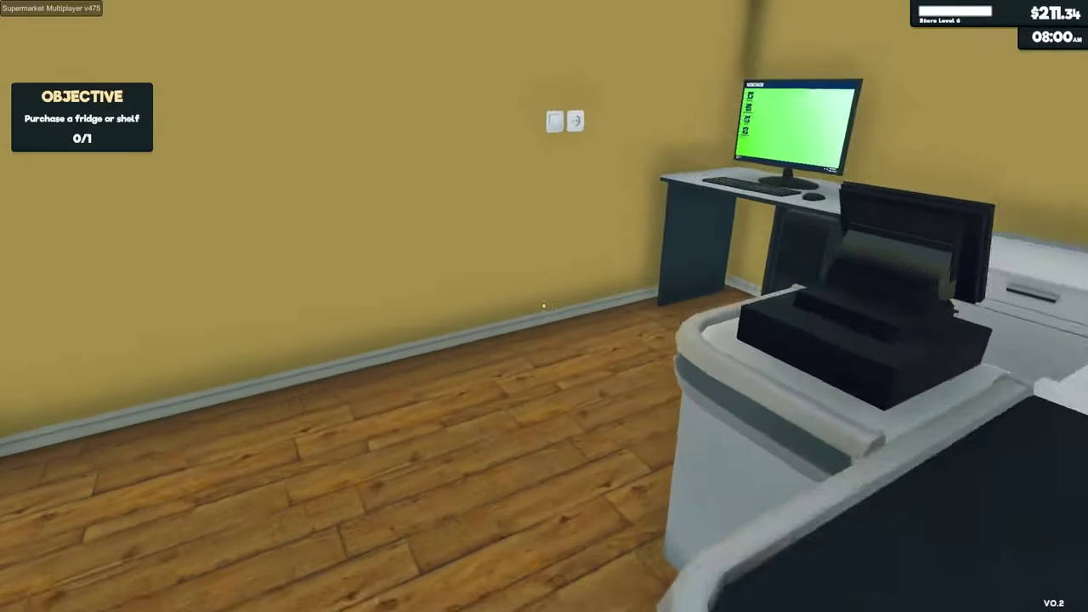
key("w")
key("s")
key("w")
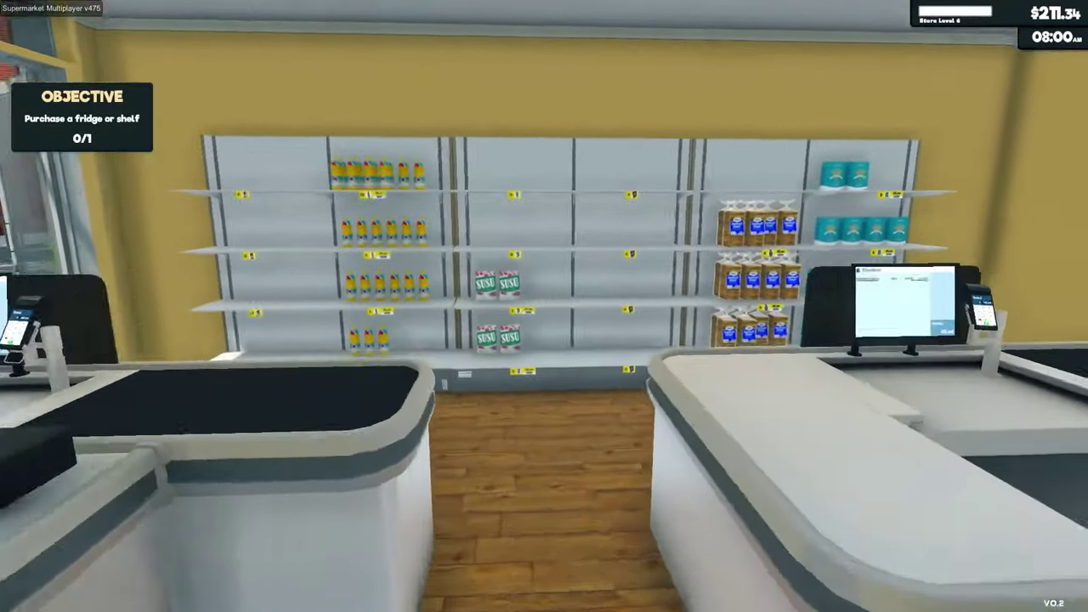
key("w")
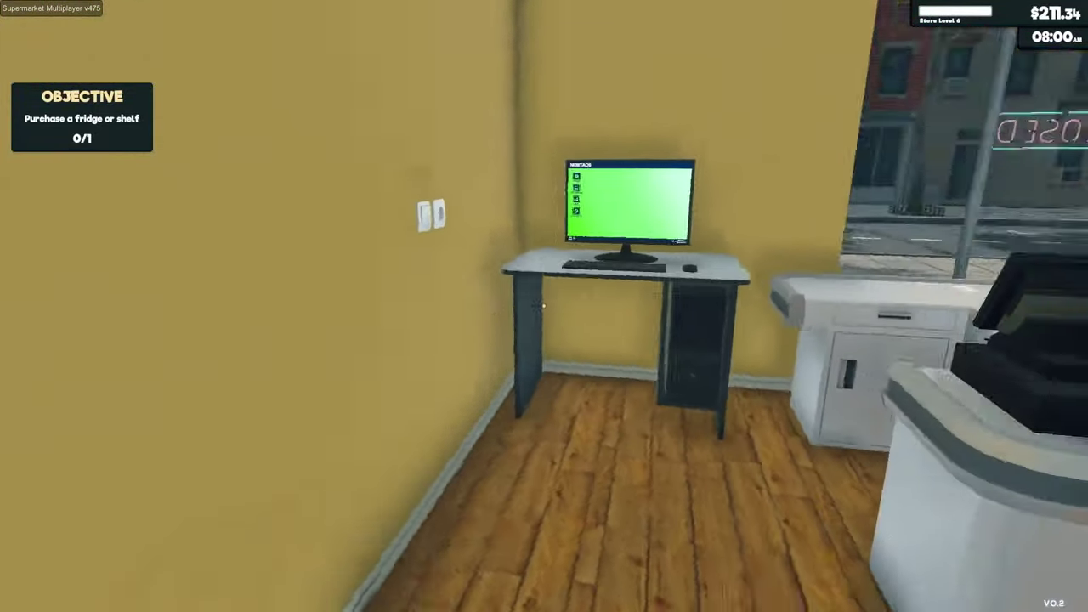
On the store computer, check MULTIPLAYER's Who can Join stays Everyone, then close it and pause
left_click(544, 306)
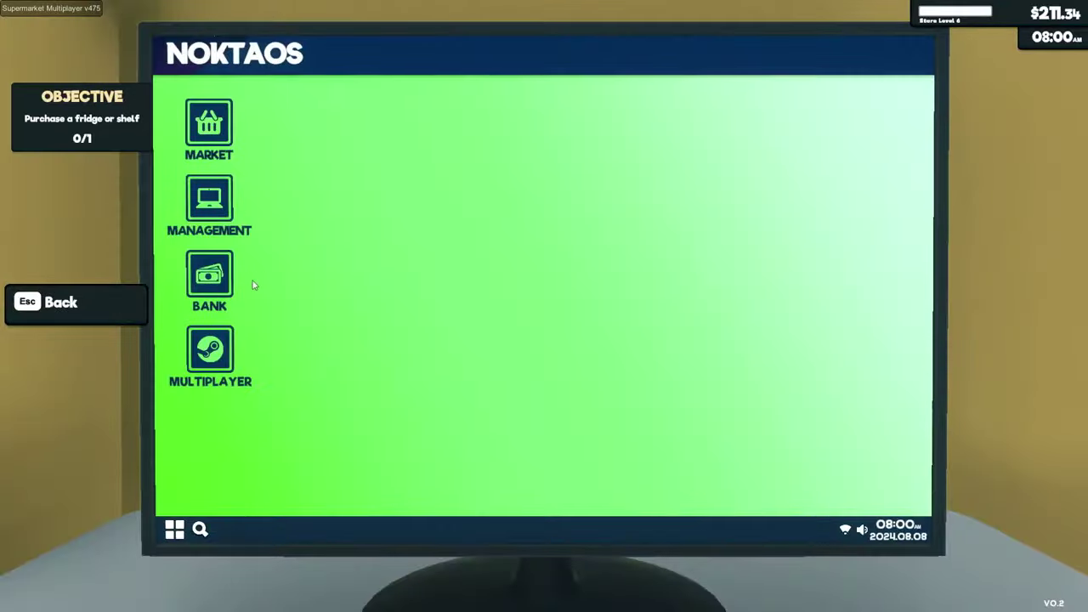
left_click(219, 355)
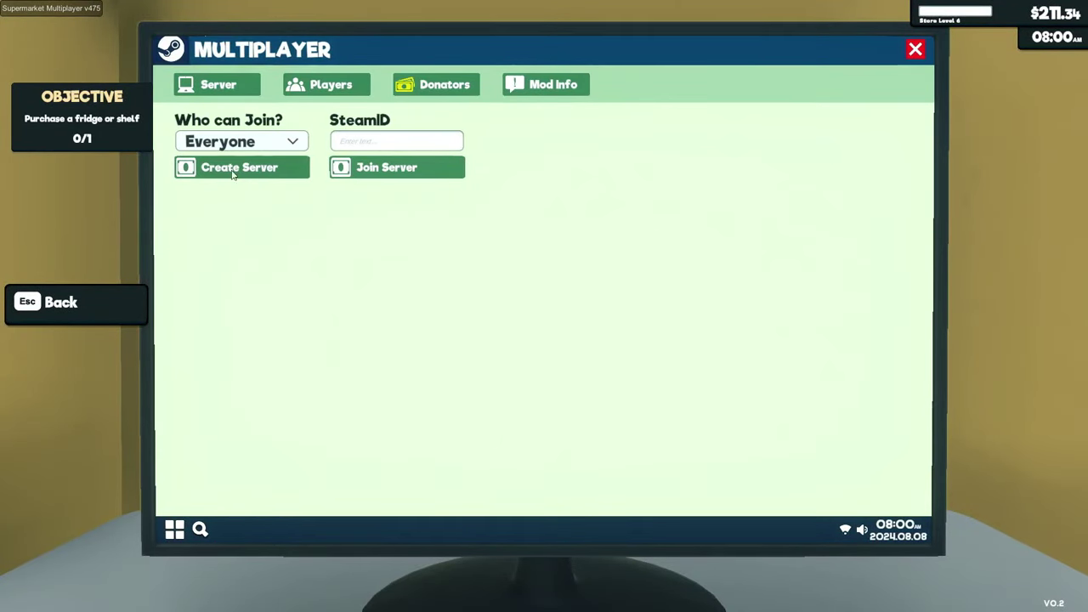
left_click(296, 142)
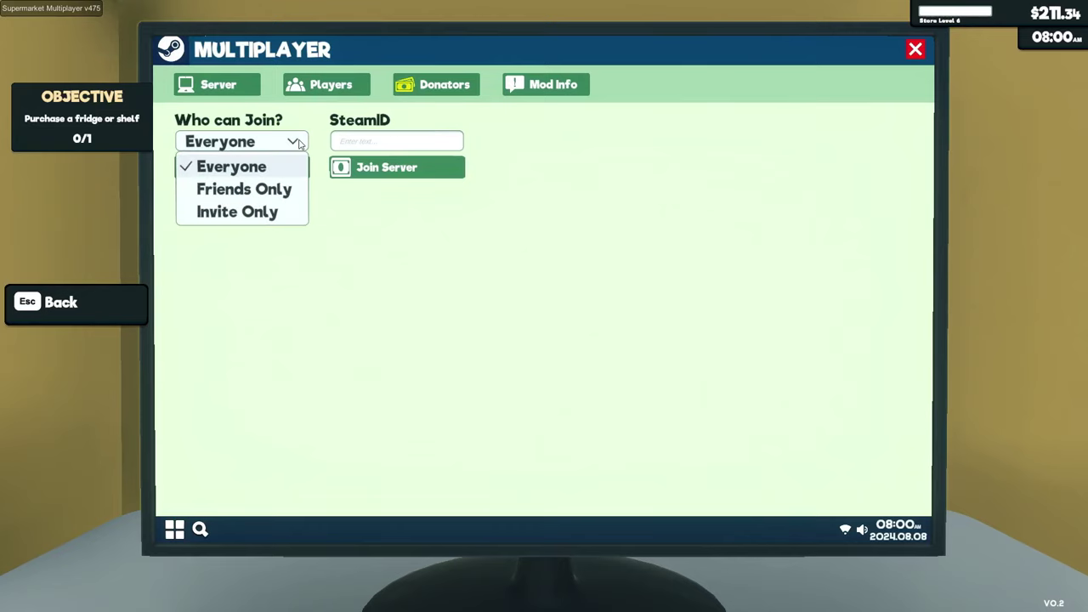
left_click(298, 143)
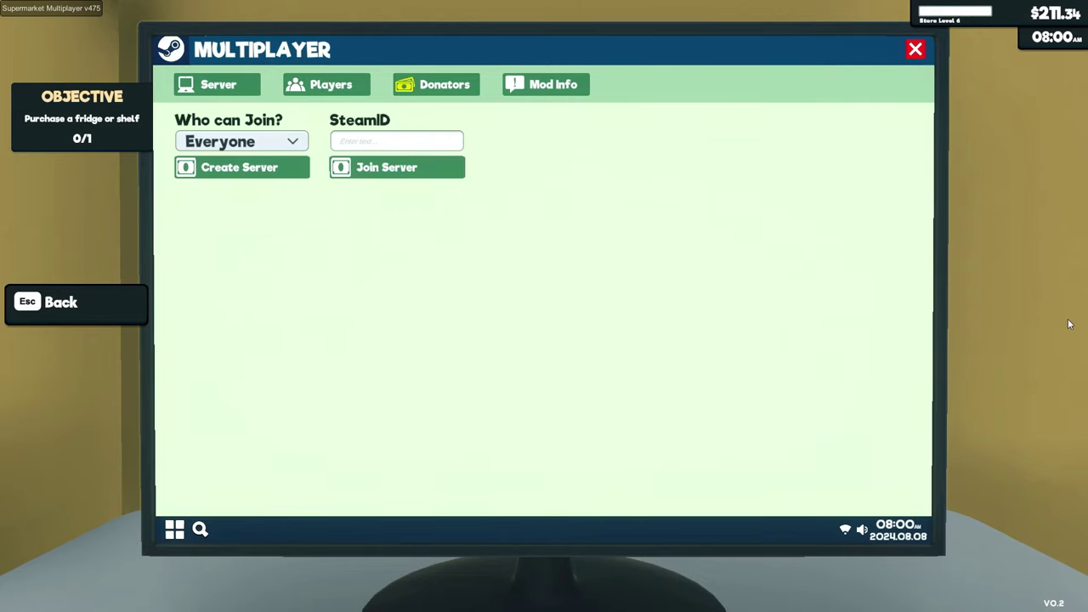
left_click(917, 51)
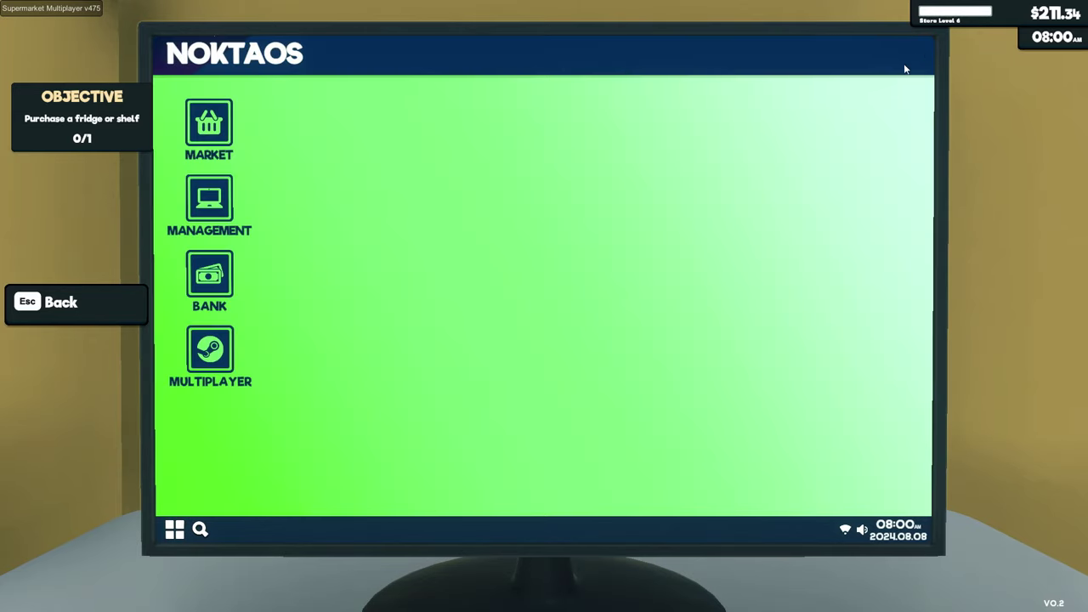
key("Escape")
Quit the game to the desktop and go to the BepInEx pack's Files list on Nexus Mods
left_click(569, 360)
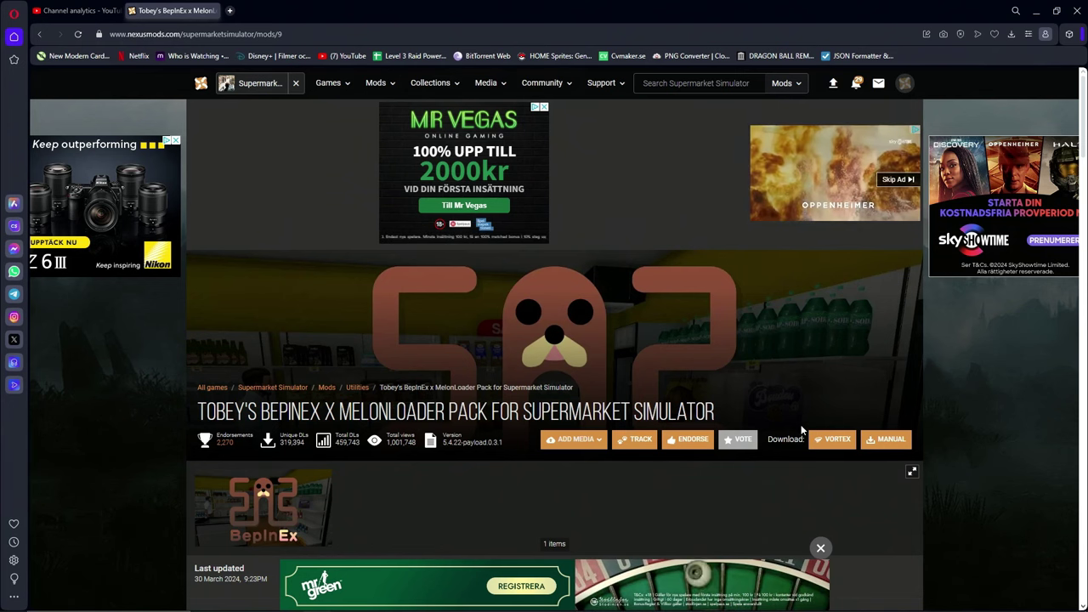
scroll(715, 406, "down", 3)
scroll(627, 421, "down", 2)
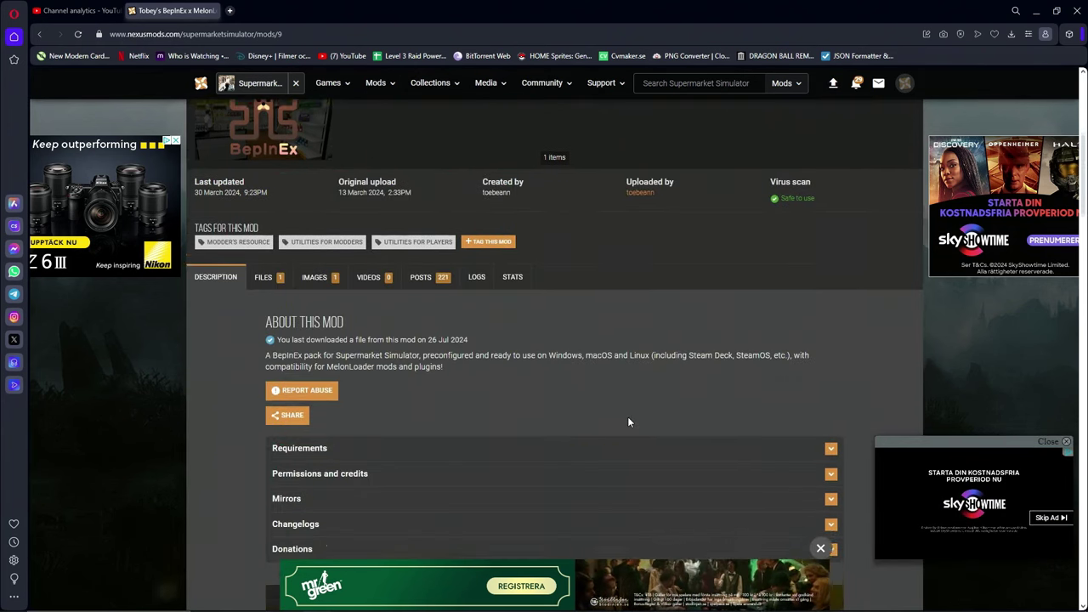
left_click(261, 263)
Manually download the main BepInEx pack file using the free Slow Download
scroll(410, 393, "down", 1)
scroll(410, 394, "down", 1)
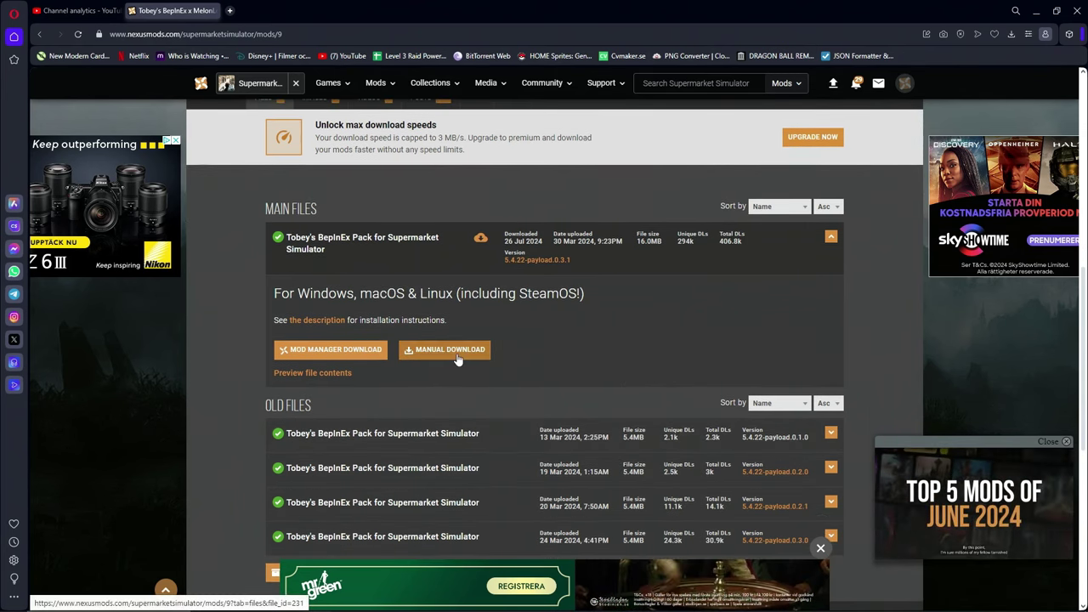
left_click(443, 350)
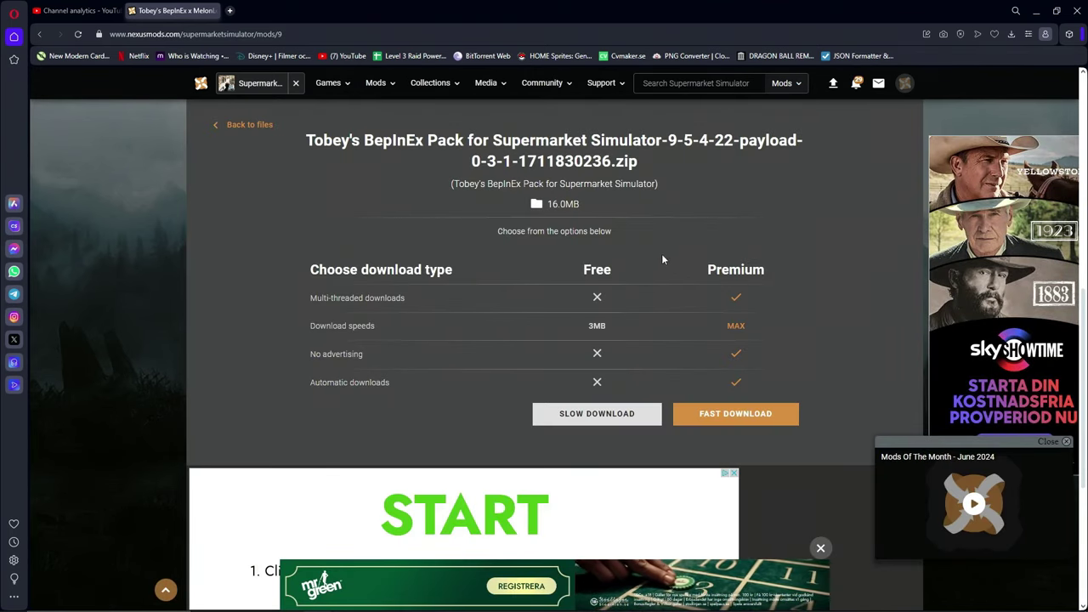
left_click(597, 413)
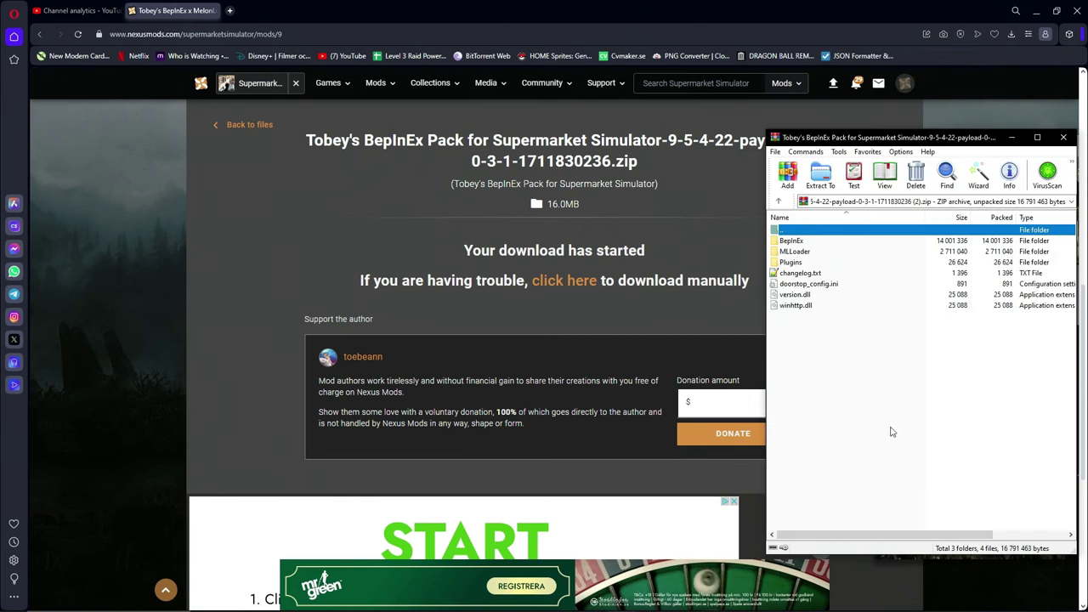
Dismiss the archiver's licence reminder and uninstall Supermarket Simulator through Steam's Manage menu
left_click(981, 351)
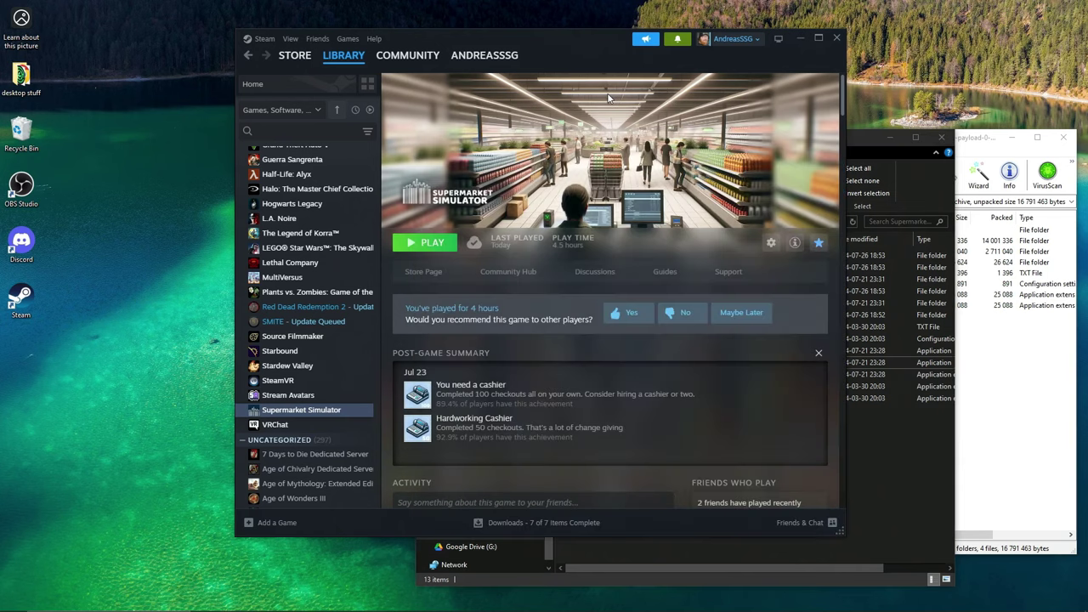
right_click(295, 411)
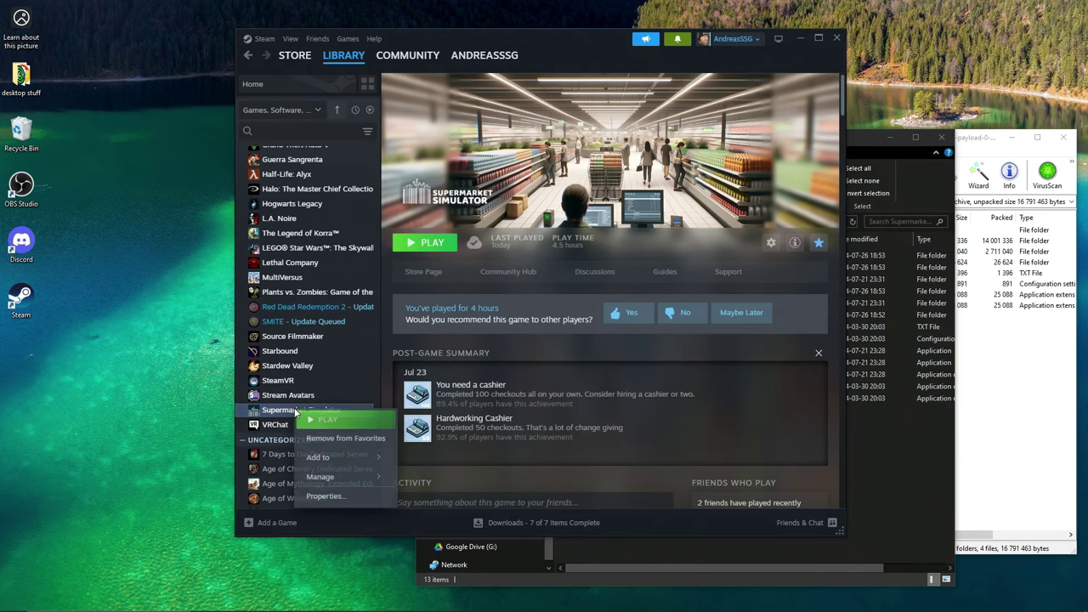
mouse_move(334, 484)
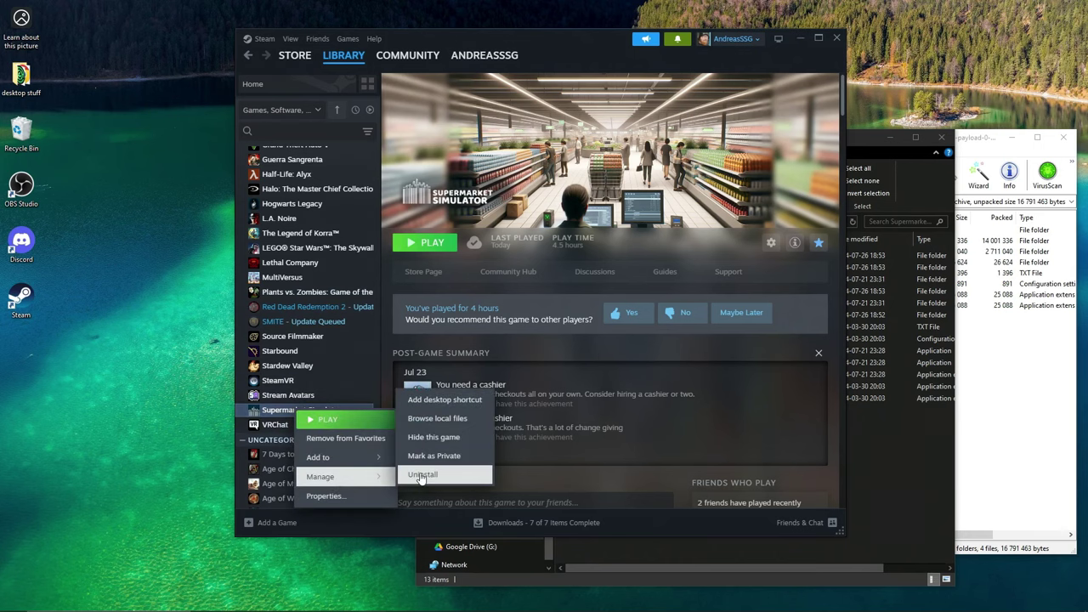
key("Return")
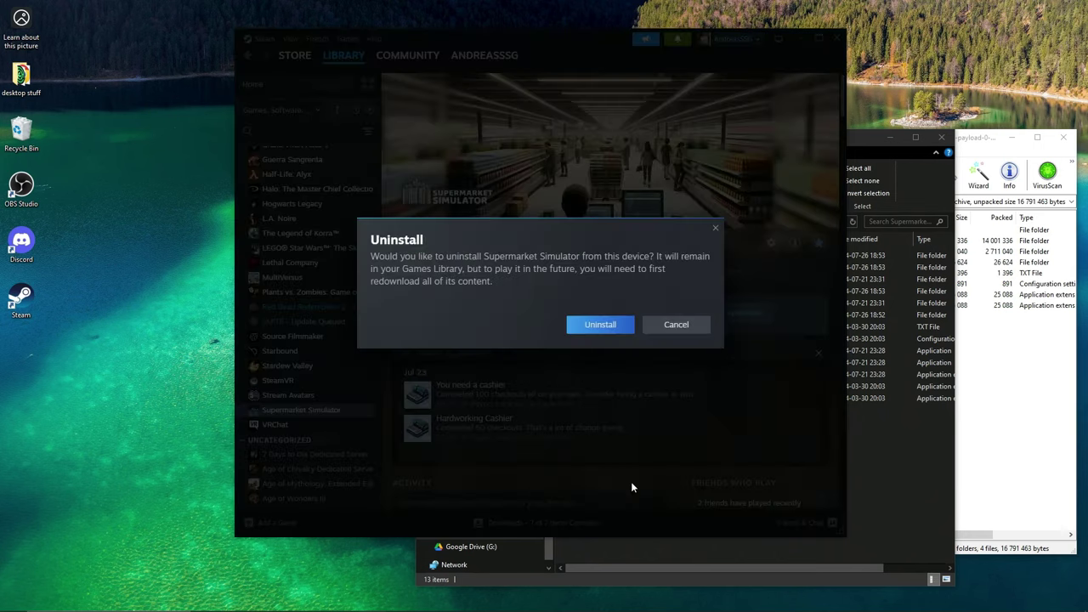
left_click(634, 325)
Delete all seven leftover files and folders from the game folder
left_click(709, 423)
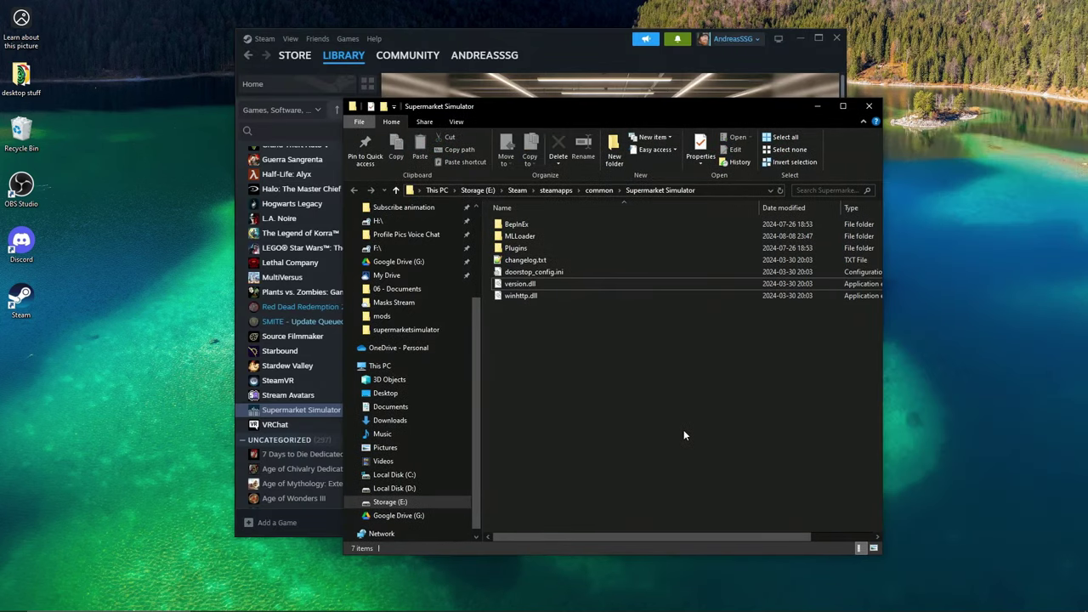
left_click_drag(722, 372, 501, 219)
key("Delete")
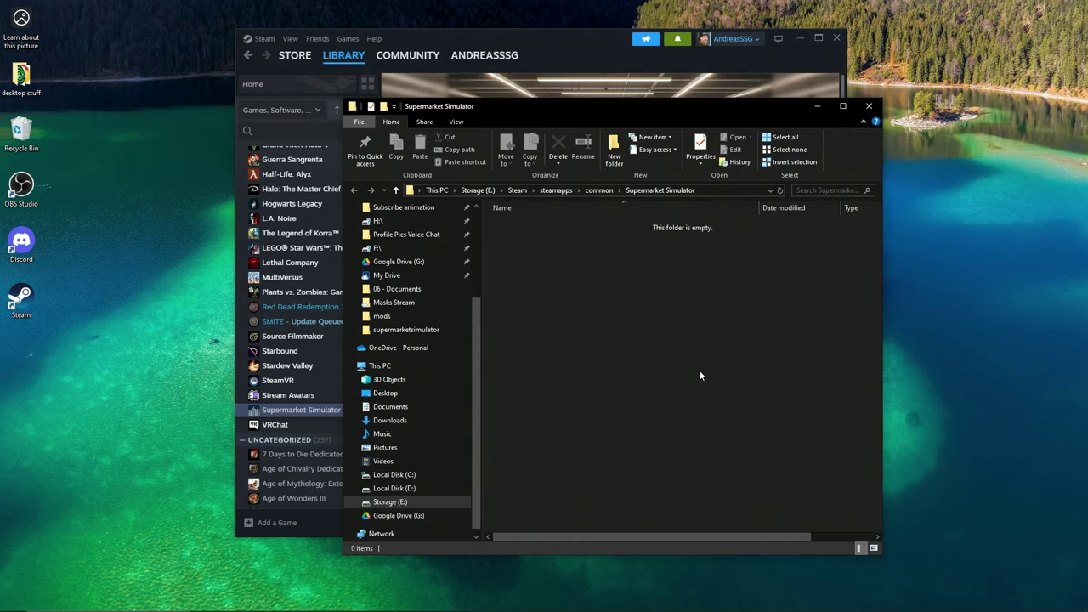
Reinstall Supermarket Simulator to Storage (E:) and launch it once installation finishes
left_click(560, 62)
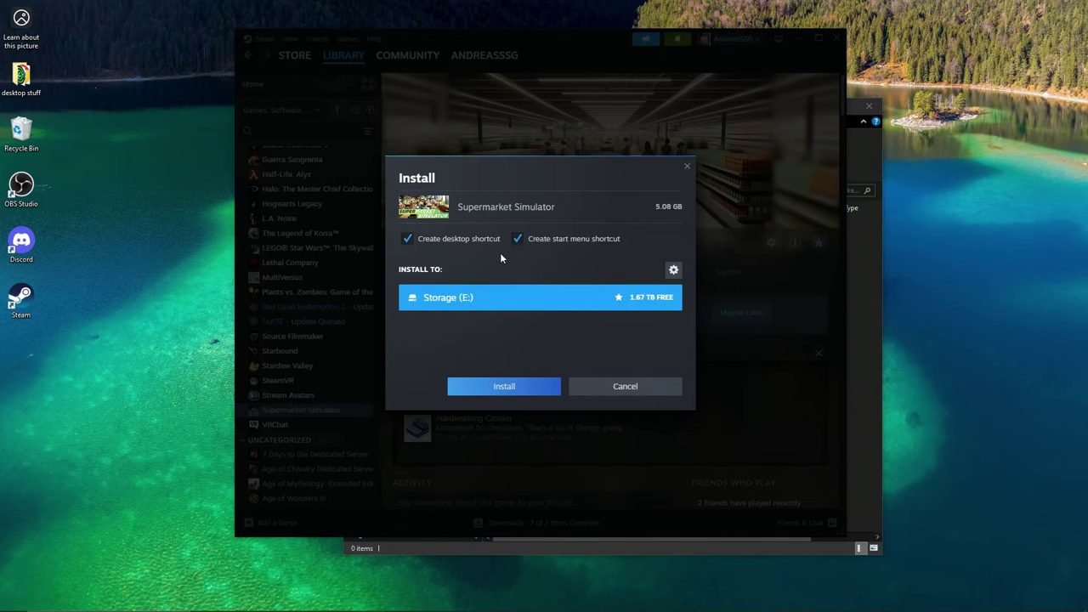
left_click(507, 390)
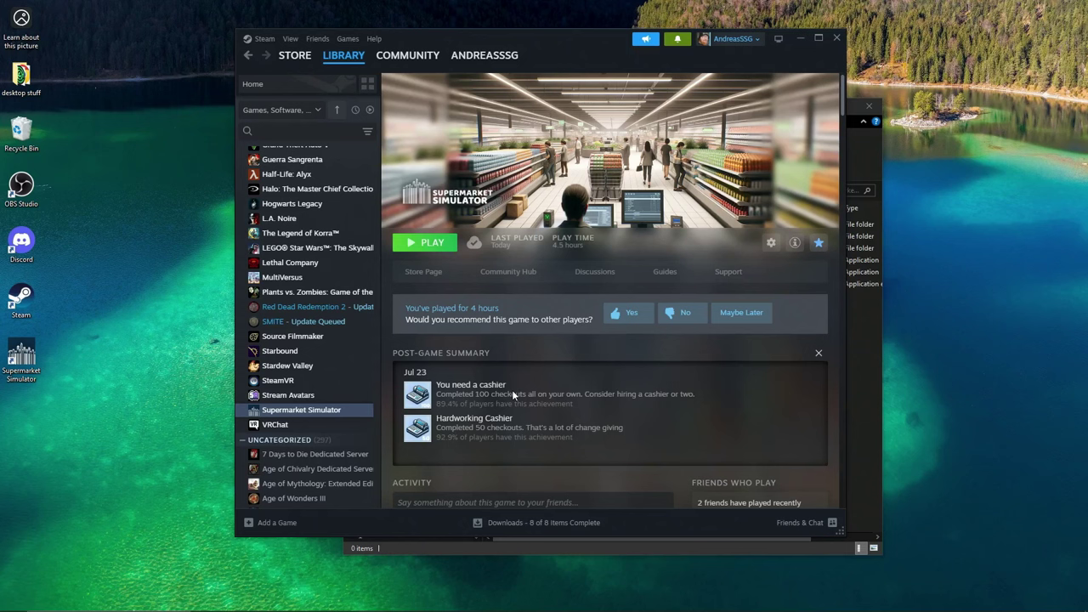
left_click(450, 250)
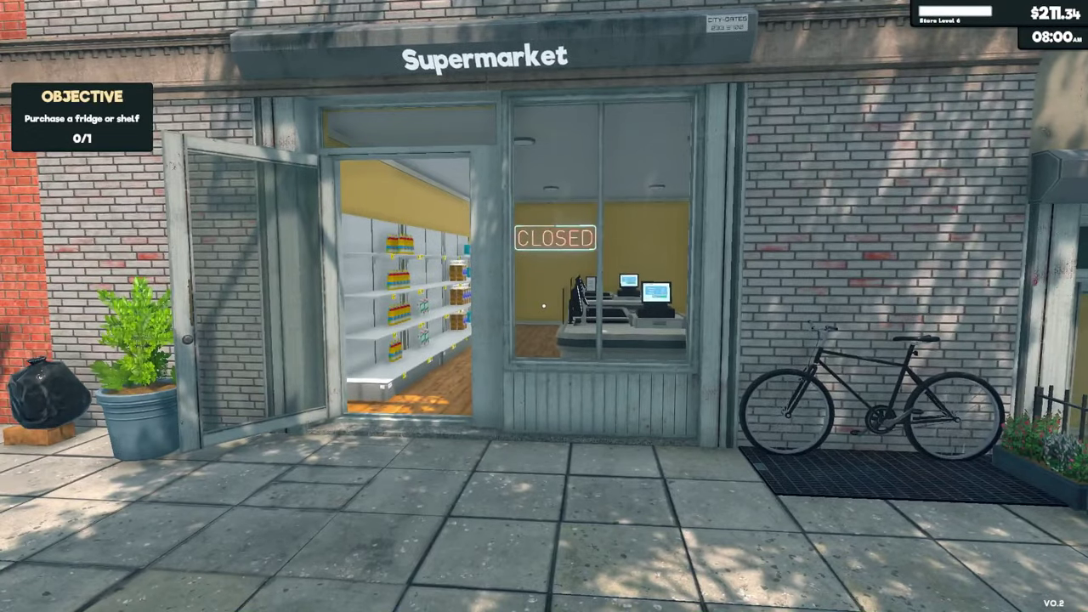
Walk in and out of the store entrance to reach the store computer
key("w")
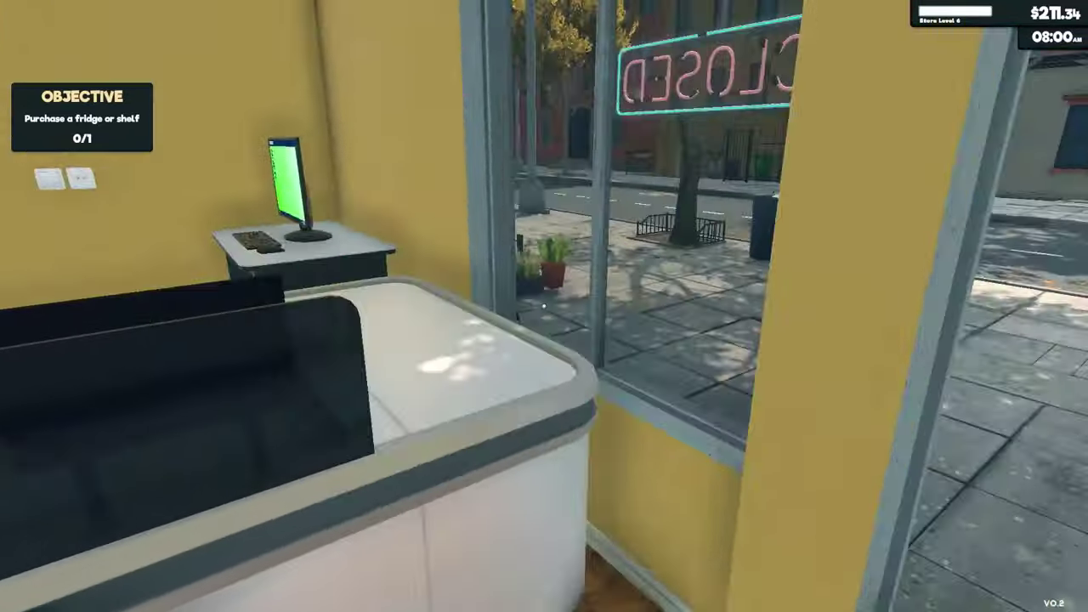
key("s")
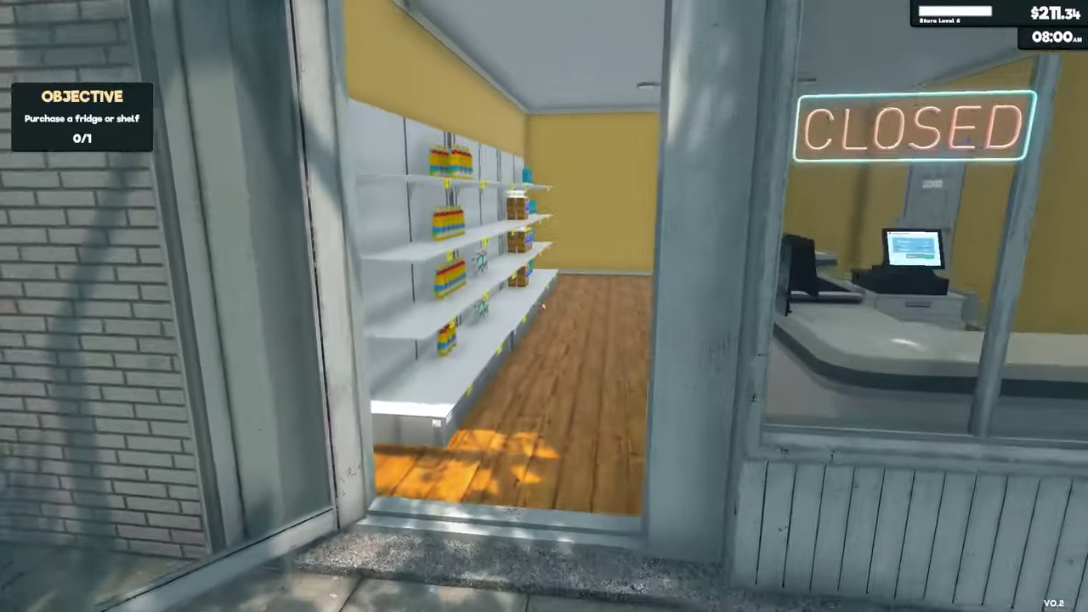
key("w")
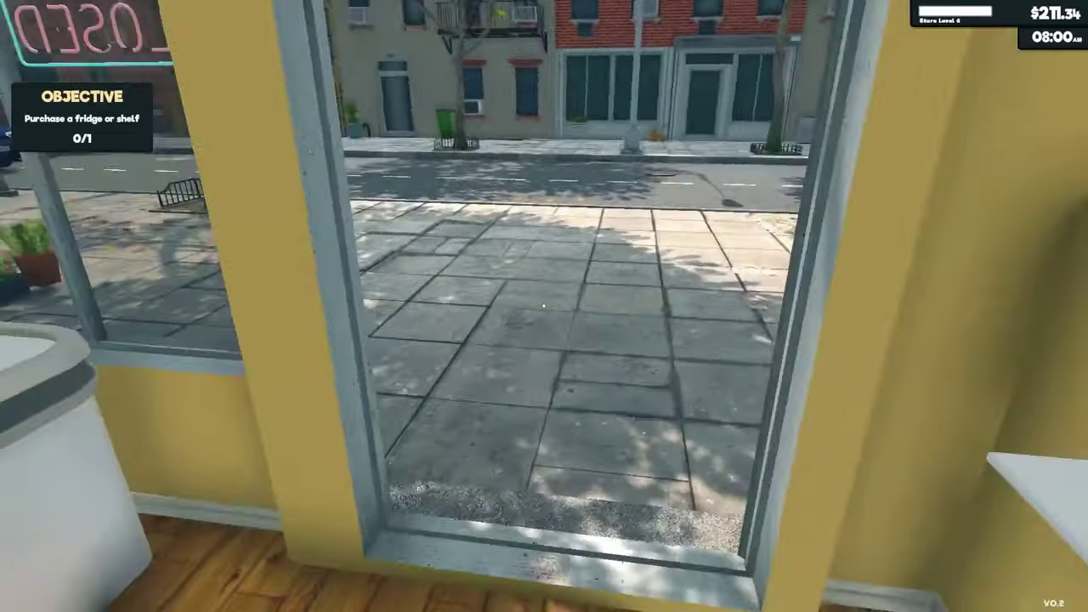
key("w")
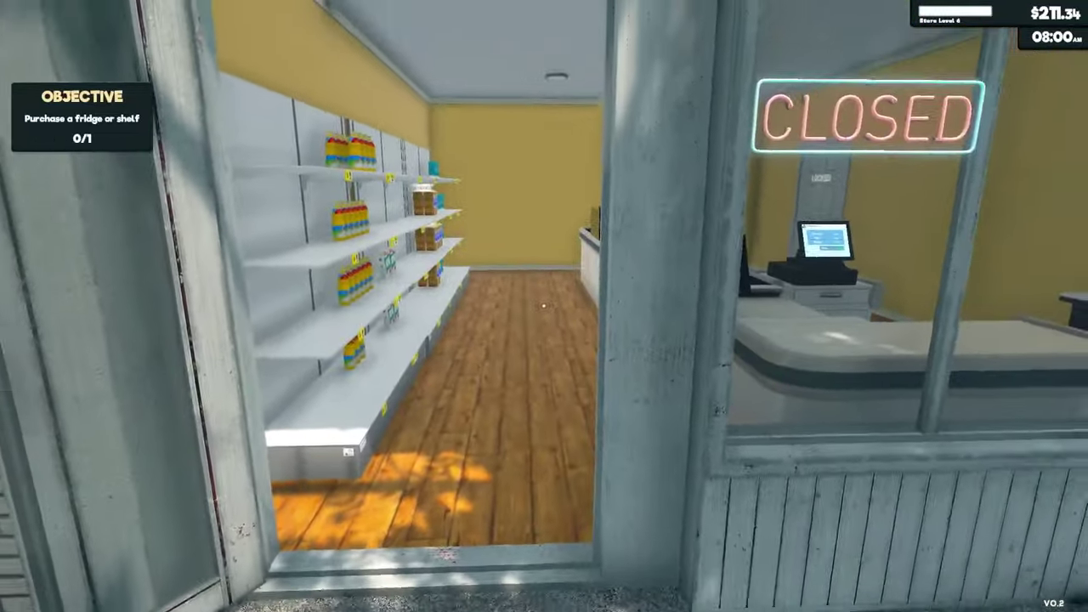
key("w")
key("s")
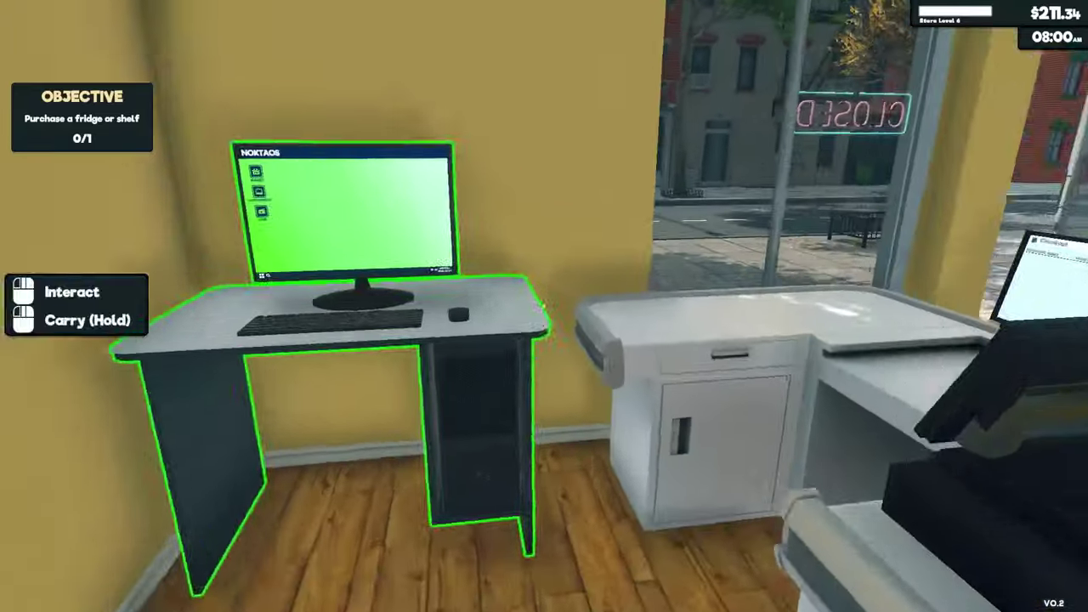
Use the store computer, then leave it and bring up the pause menu
left_click(545, 304)
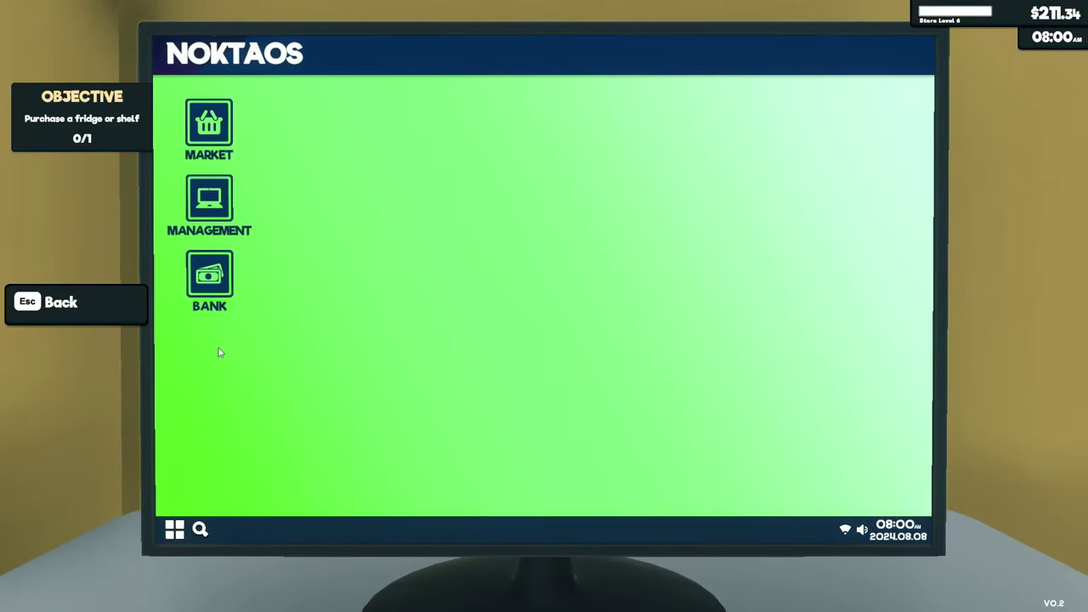
key("Escape")
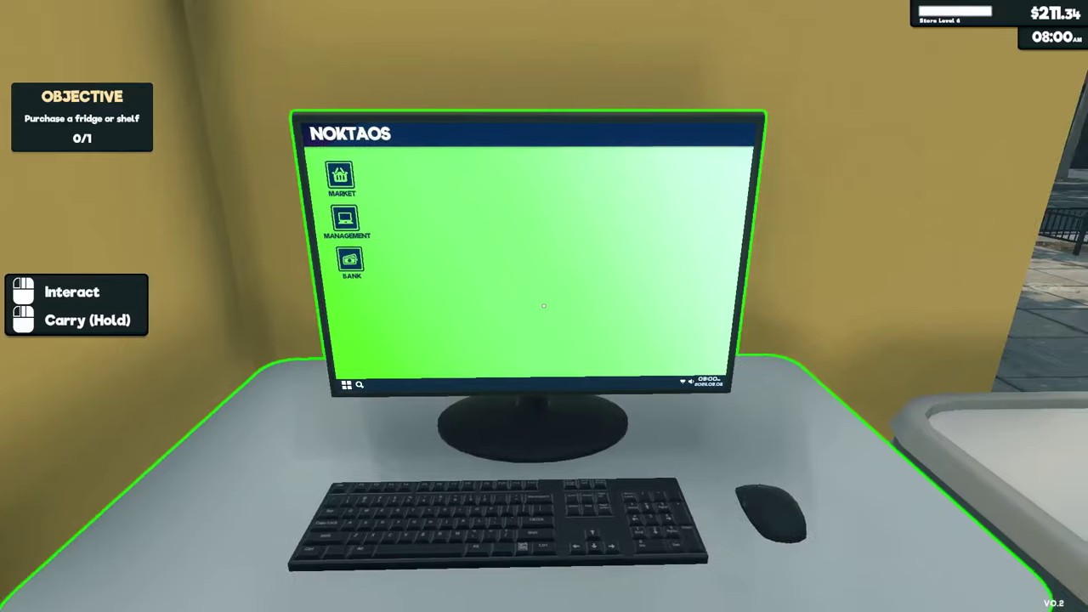
key("Escape")
Quit the game and arrange the game folder and Steam library windows side by side
left_click(575, 358)
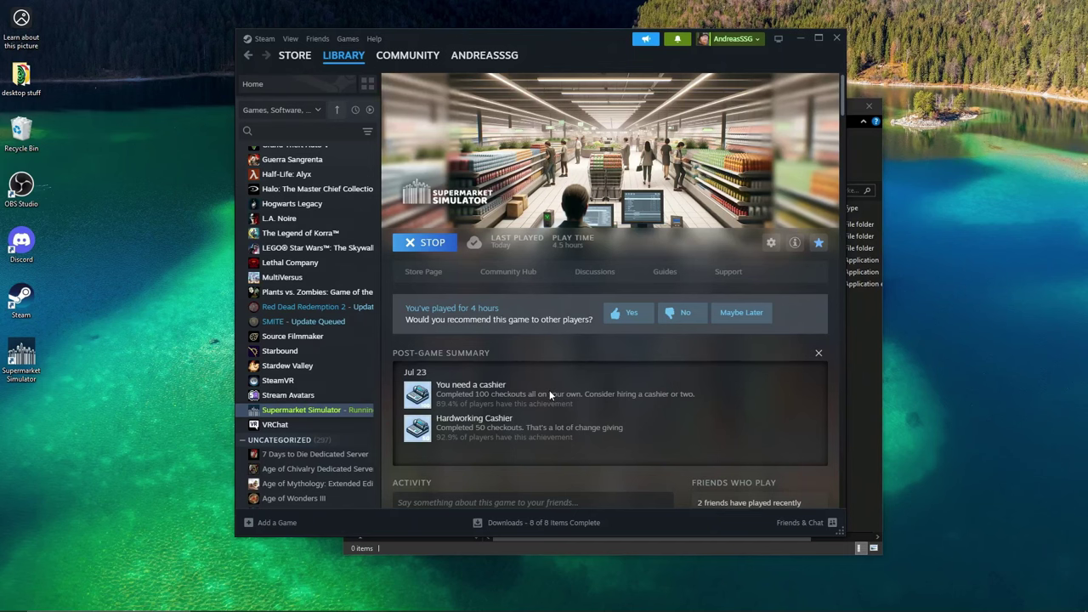
left_click(511, 546)
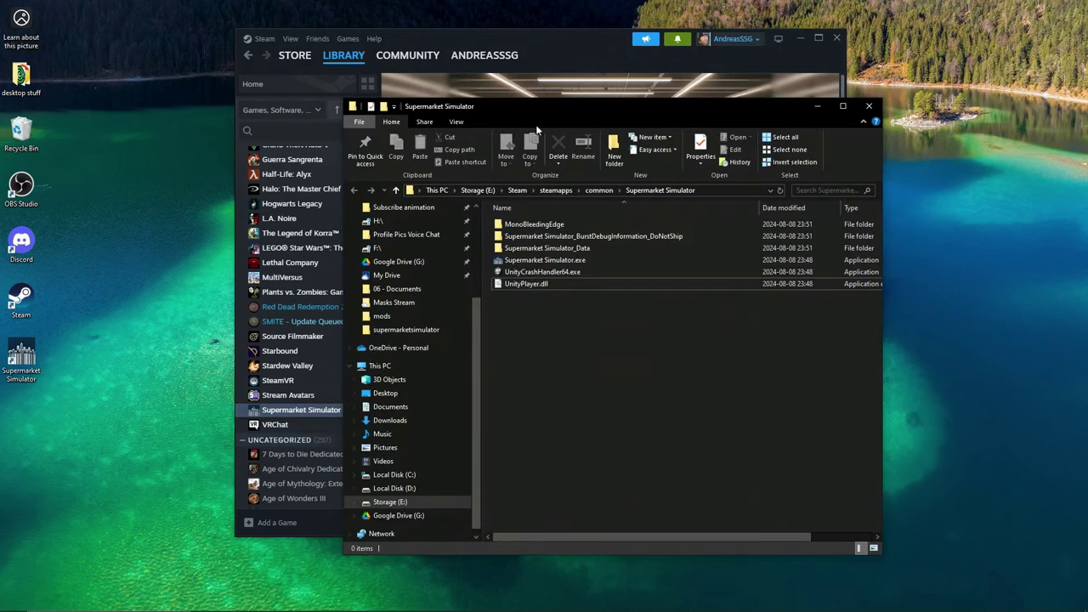
left_click_drag(593, 112, 737, 133)
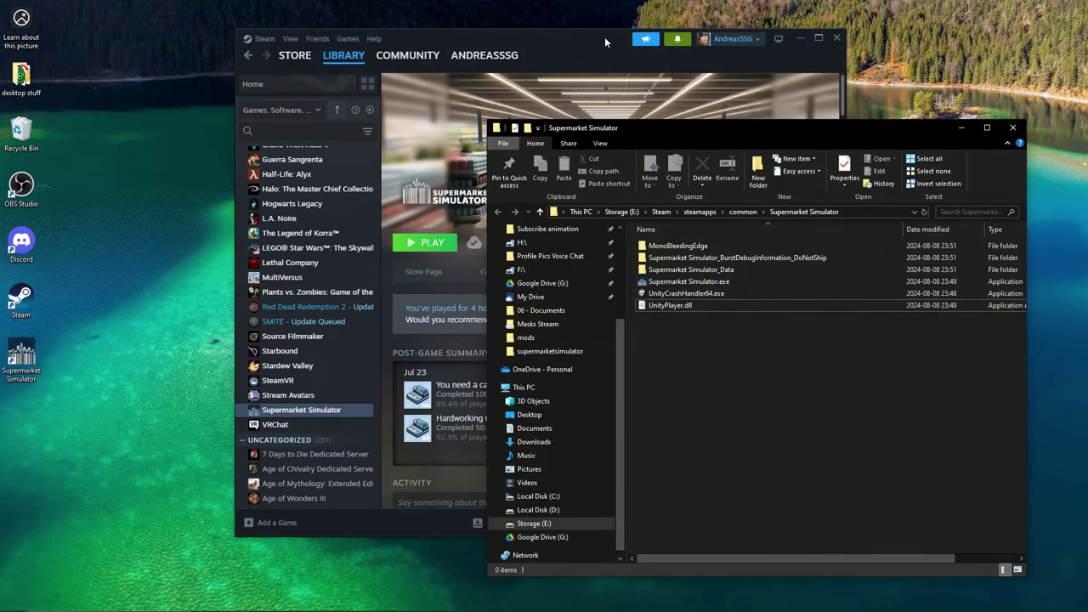
left_click_drag(604, 37, 392, 47)
left_click(537, 179)
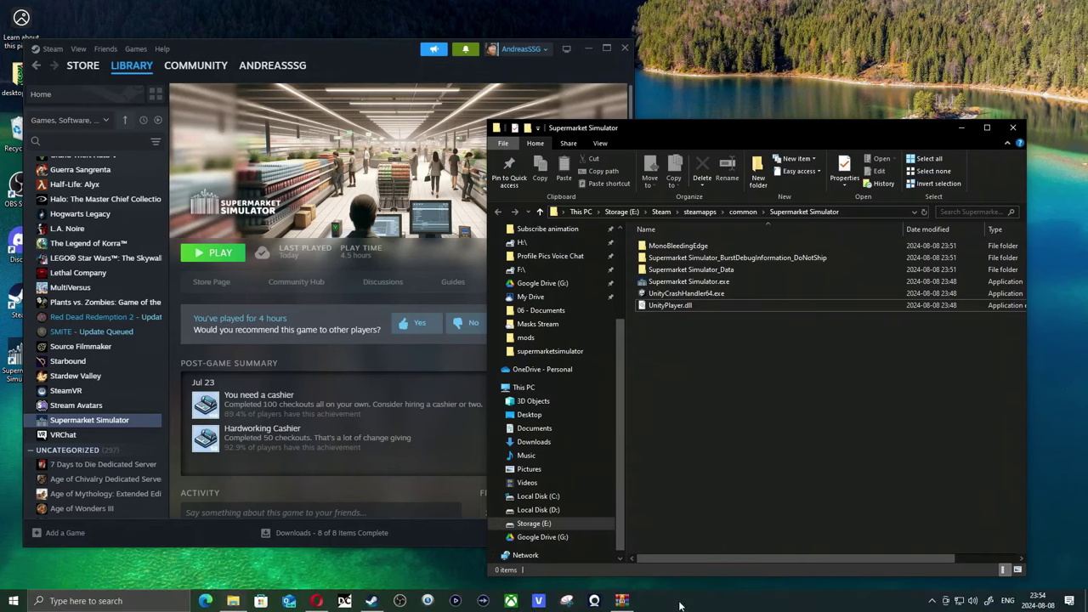
Drag all folders and files from the BepInEx pack archive into the Supermarket Simulator folder
left_click(622, 601)
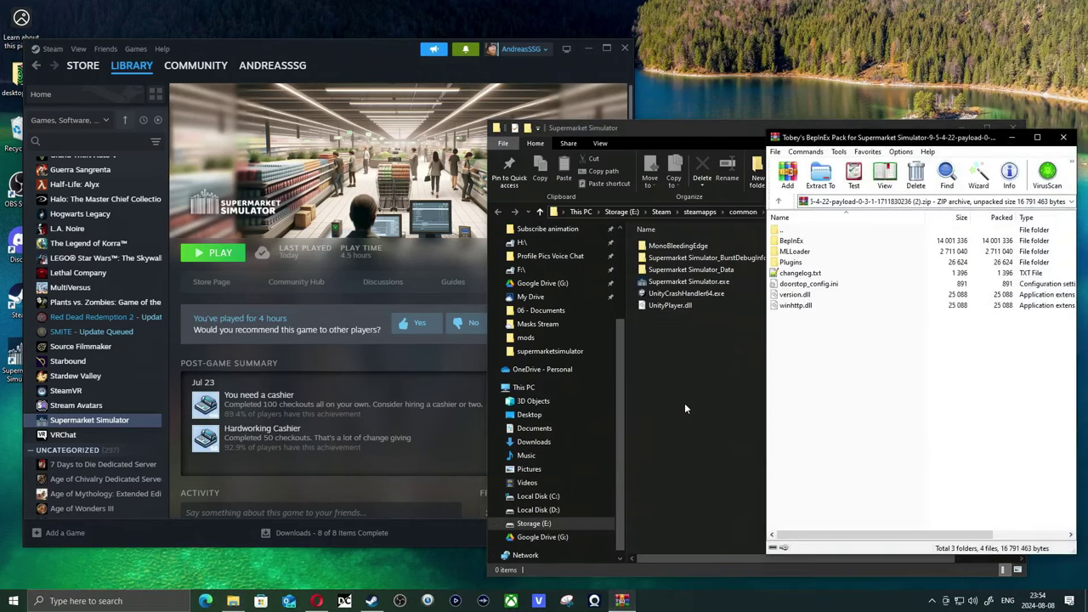
left_click(778, 202)
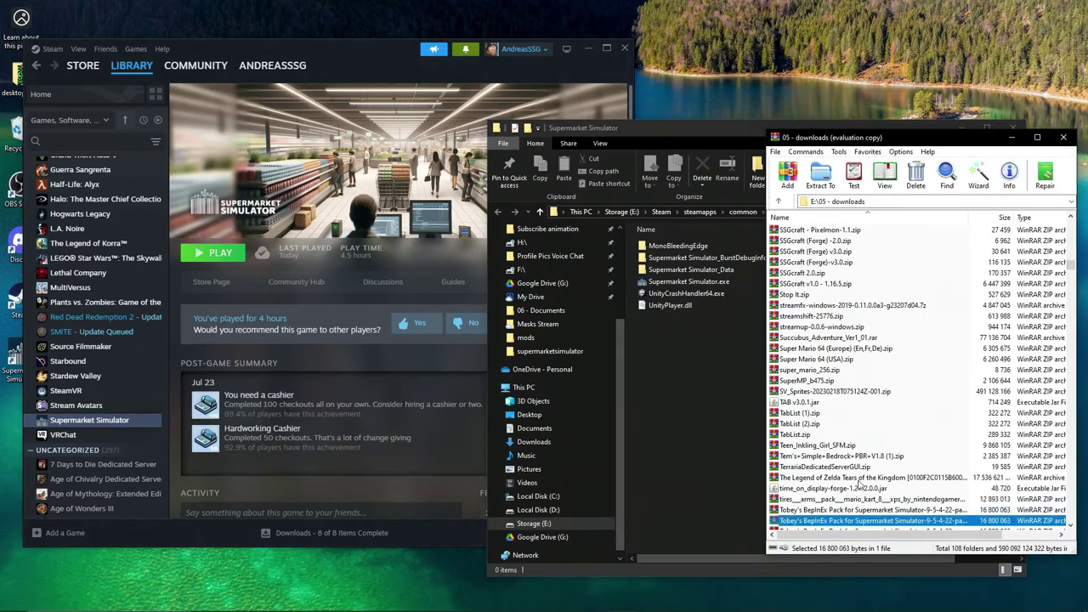
left_click(853, 524)
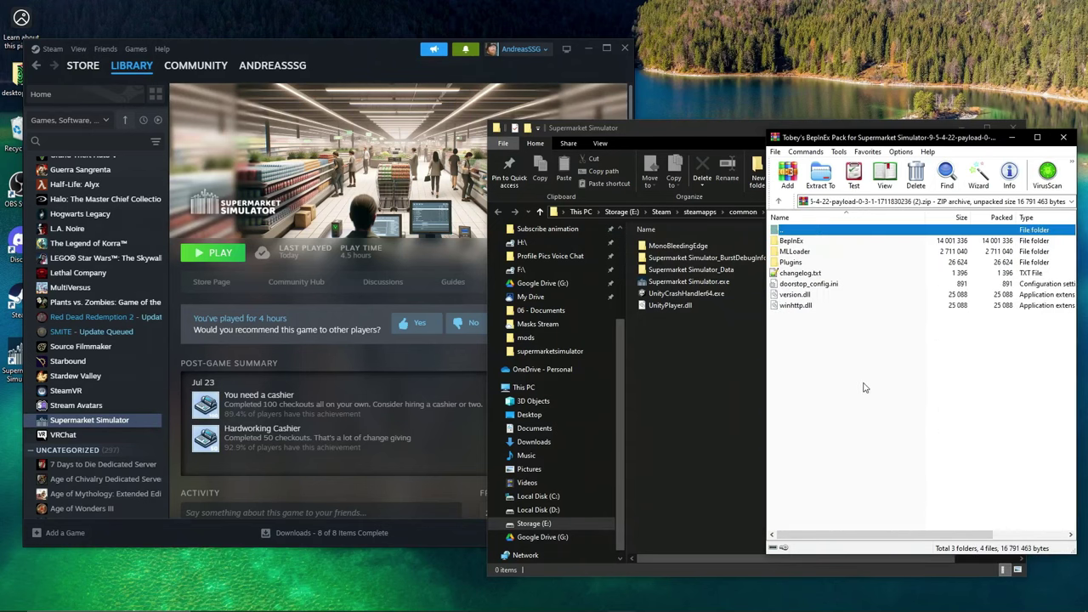
left_click_drag(864, 387, 799, 241)
left_click_drag(799, 241, 759, 334)
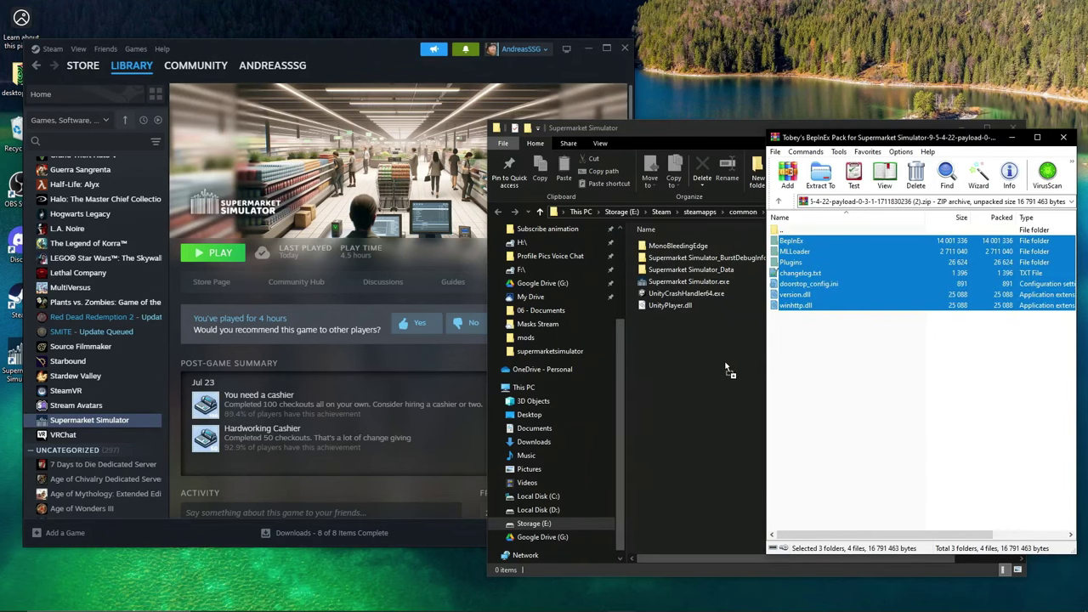
left_click_drag(724, 367, 723, 366)
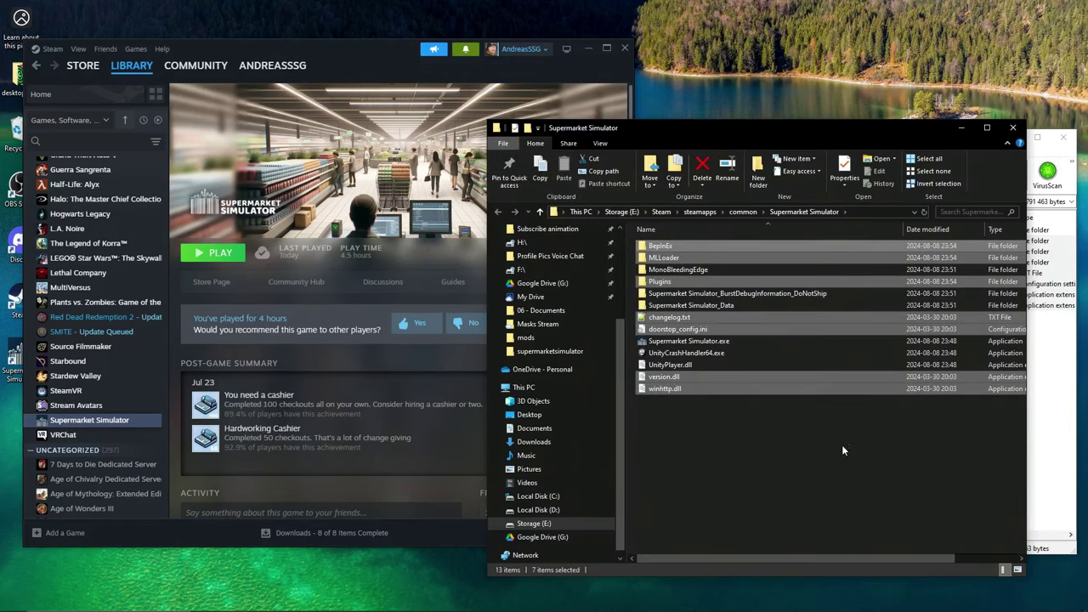
Open the Plugins folder and select the Tobey wizard MelonLoader plugin file
left_click(841, 450)
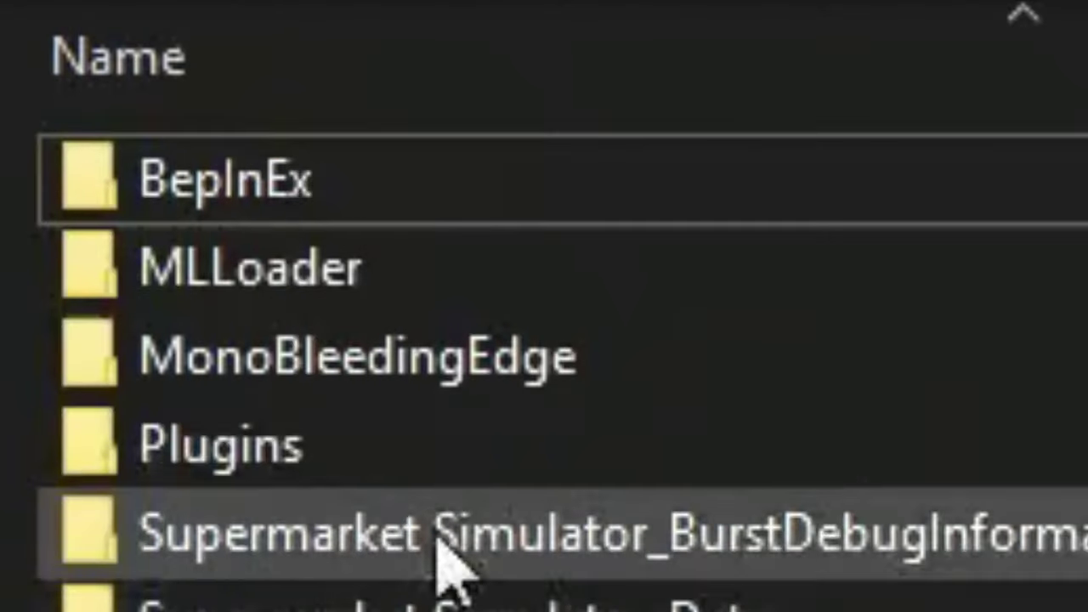
double_click(292, 457)
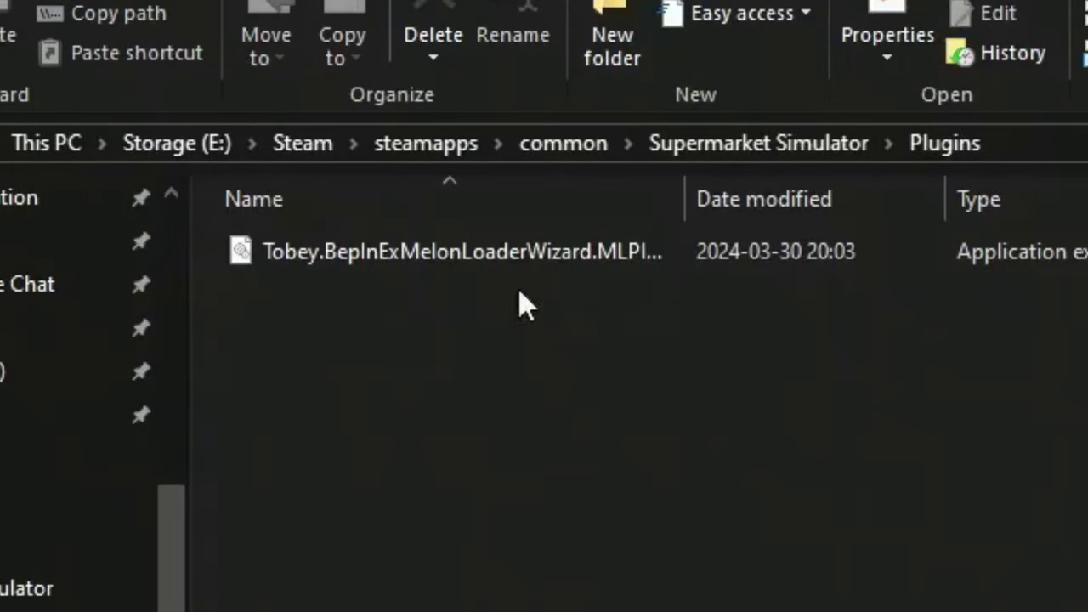
left_click(440, 262)
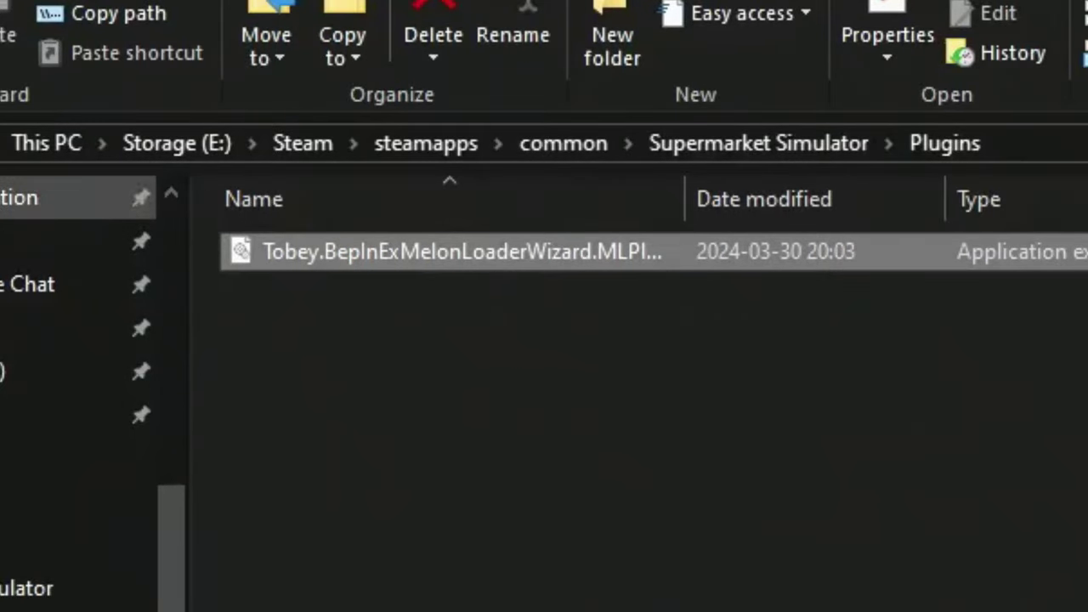
Browse from the game folder into BepInEx's plugins folder, then quit the test-launched game from its main menu
key("BackSpace")
double_click(360, 255)
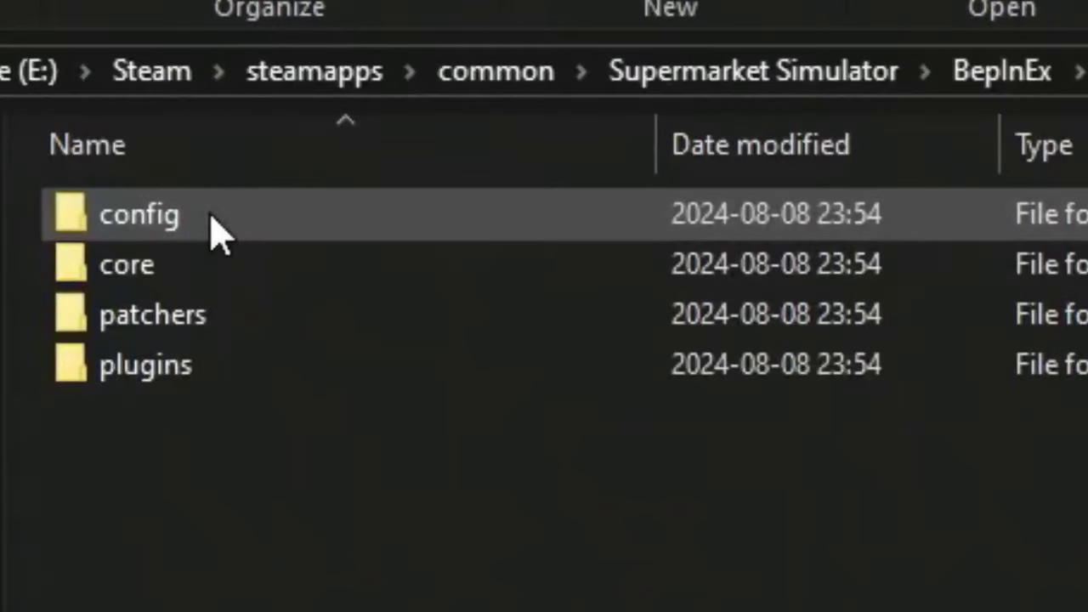
double_click(139, 365)
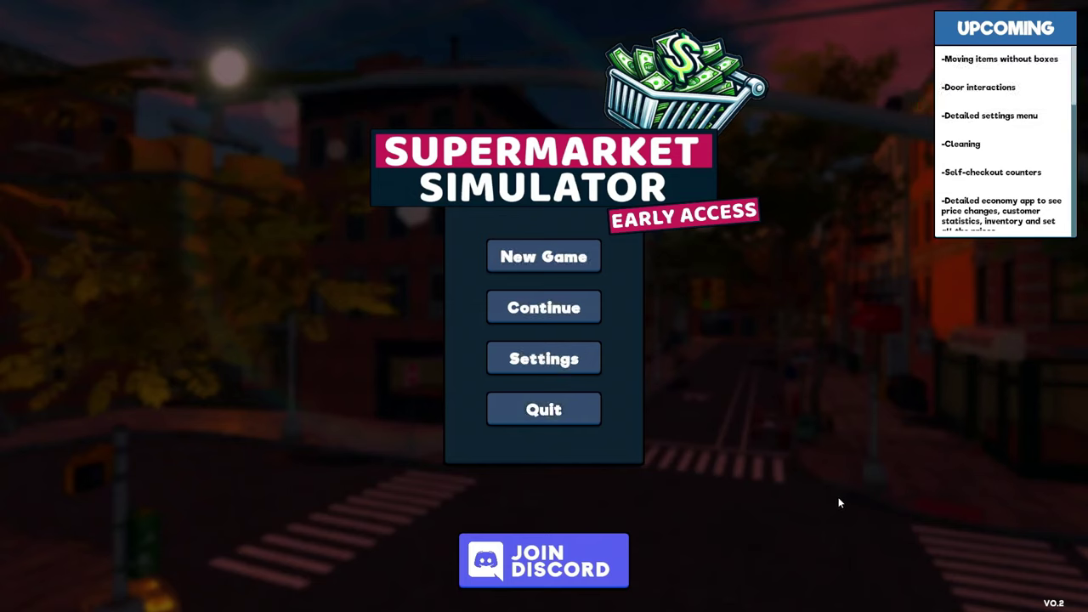
left_click(545, 412)
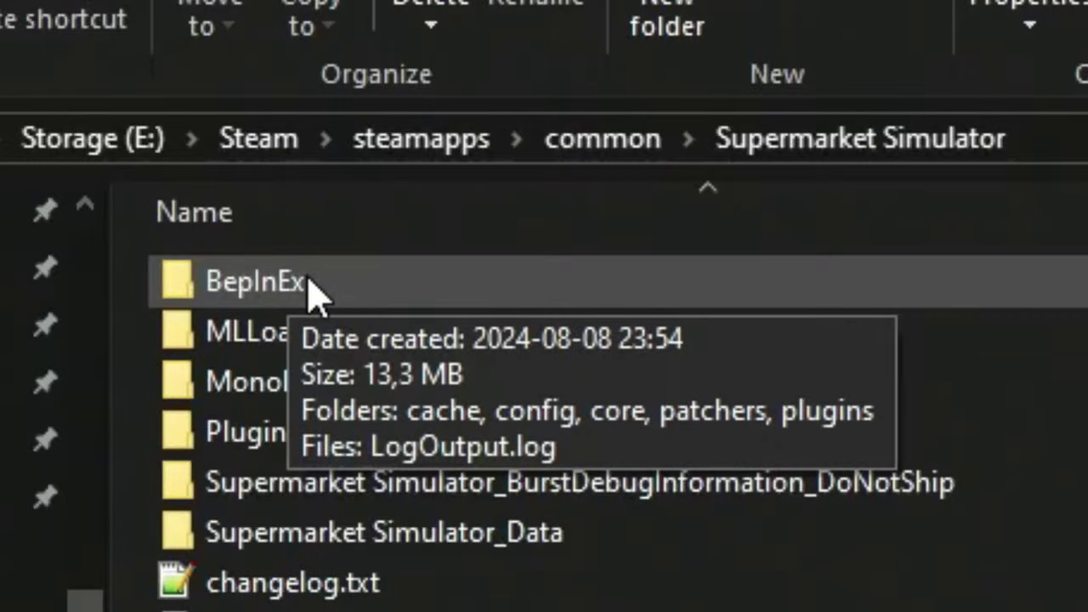
Open BepInEx, now holding cache and LogOutput.log, and then its plugins folder
double_click(309, 287)
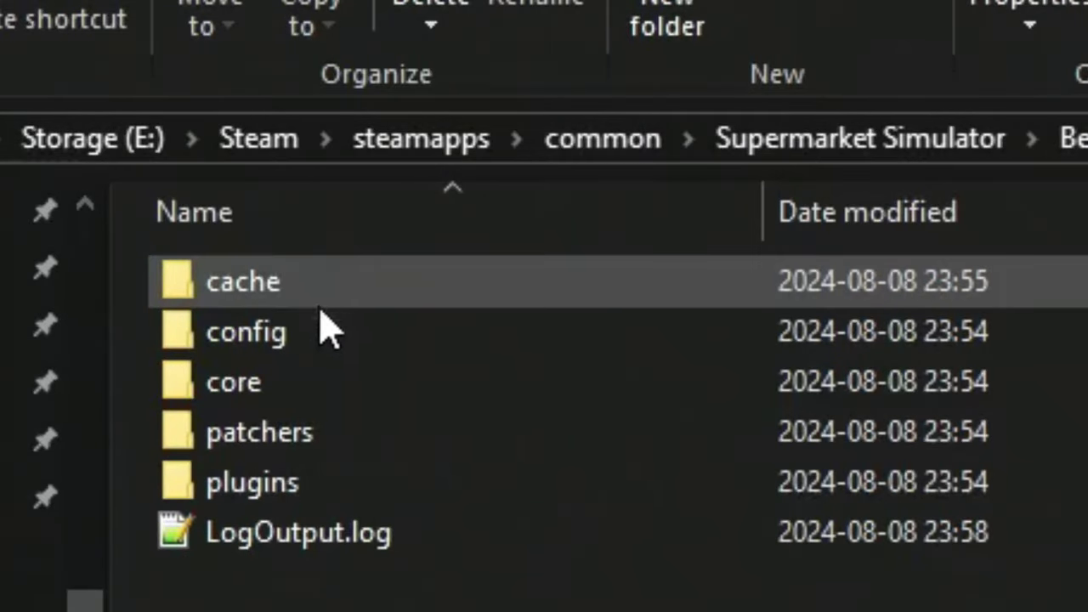
double_click(330, 485)
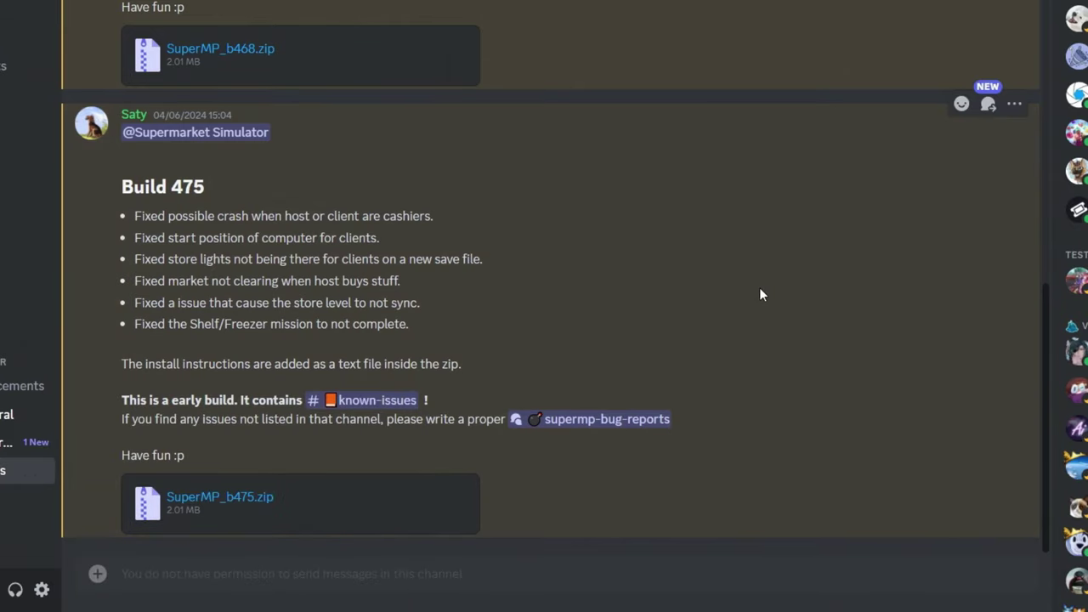
Download the SuperMP_b475.zip attachment from the Build 475 post in Discord
left_click(245, 502)
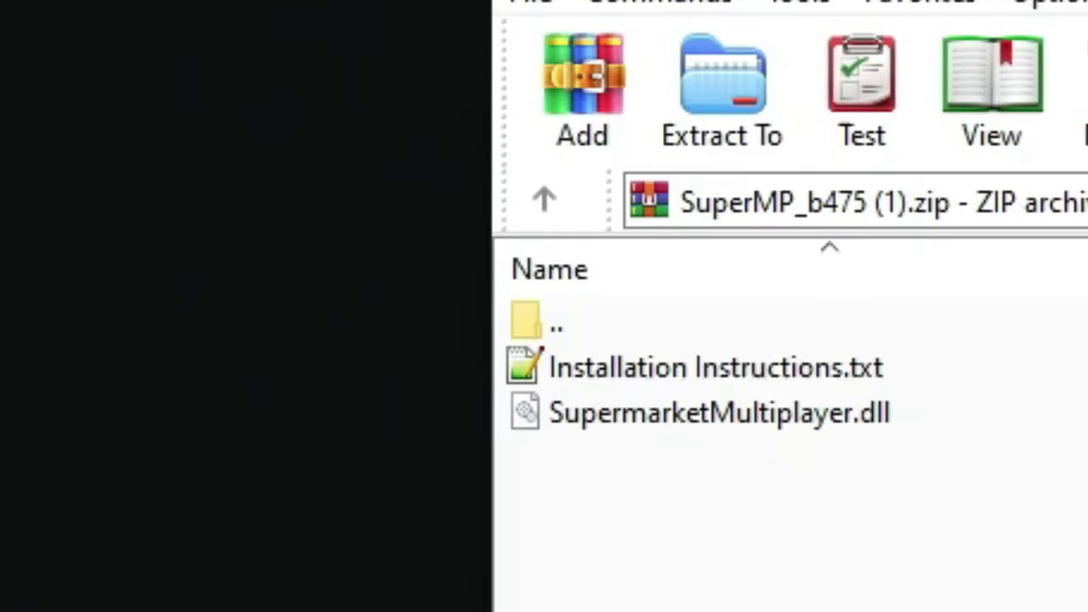
Read Installation Instructions.txt in Notepad++, then select SupermarketMultiplayer.dll back in the SuperMP_b475 archive
double_click(785, 377)
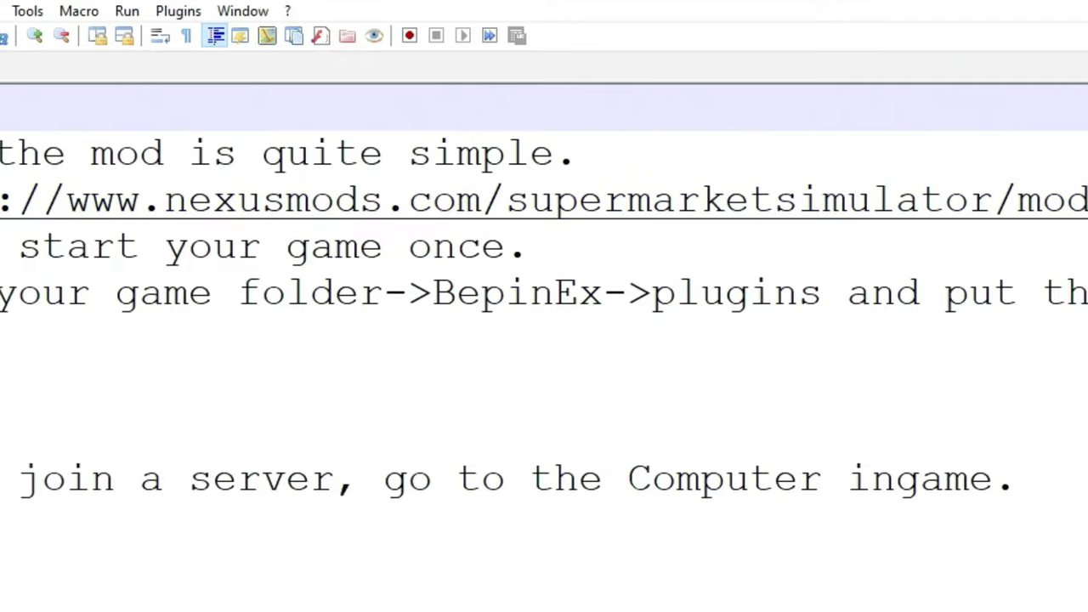
scroll(545, 319, "right", 3)
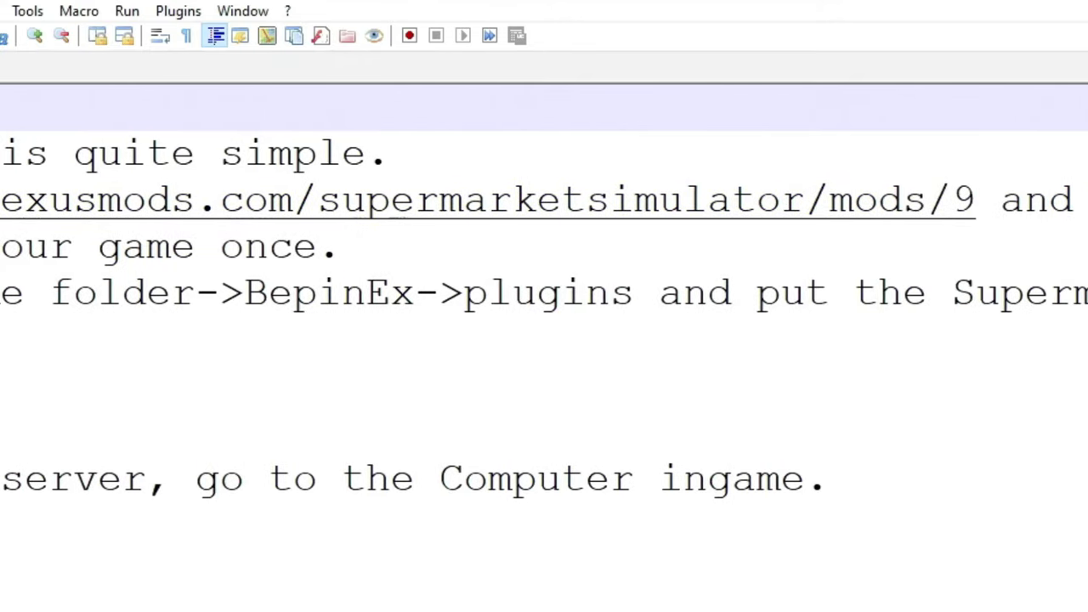
scroll(544, 319, "left", 3)
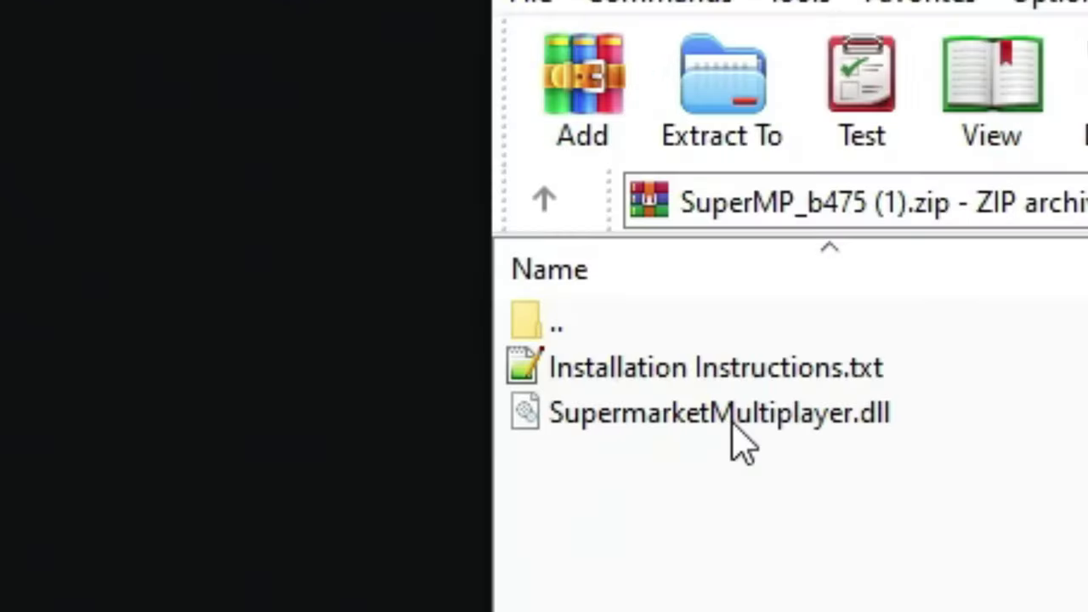
left_click(734, 417)
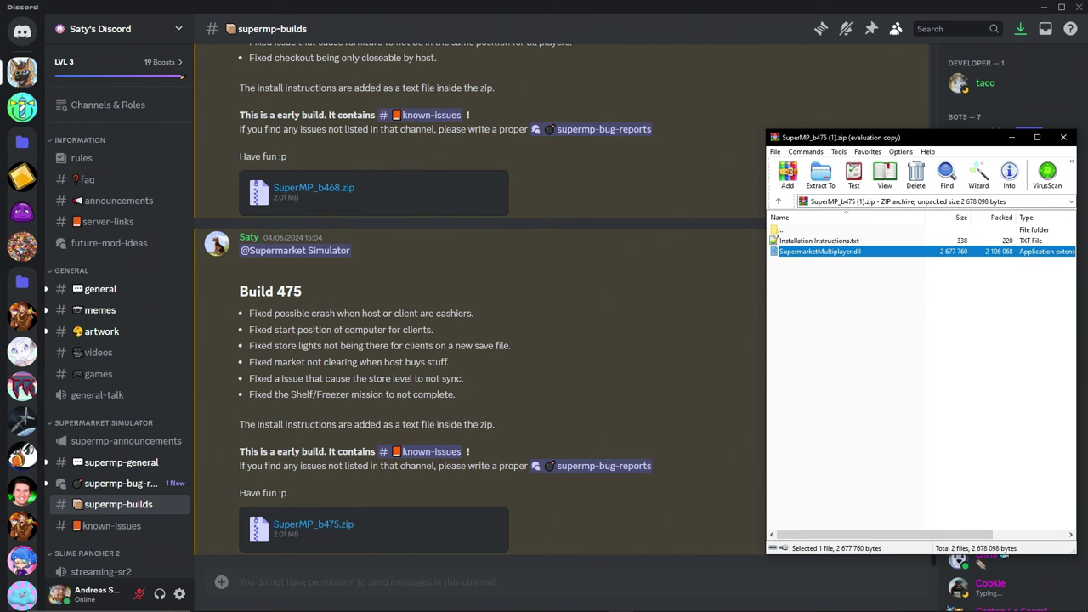
Copy SupermarketMultiplayer.dll from the archive into the BepInEx plugins folder
left_click(321, 602)
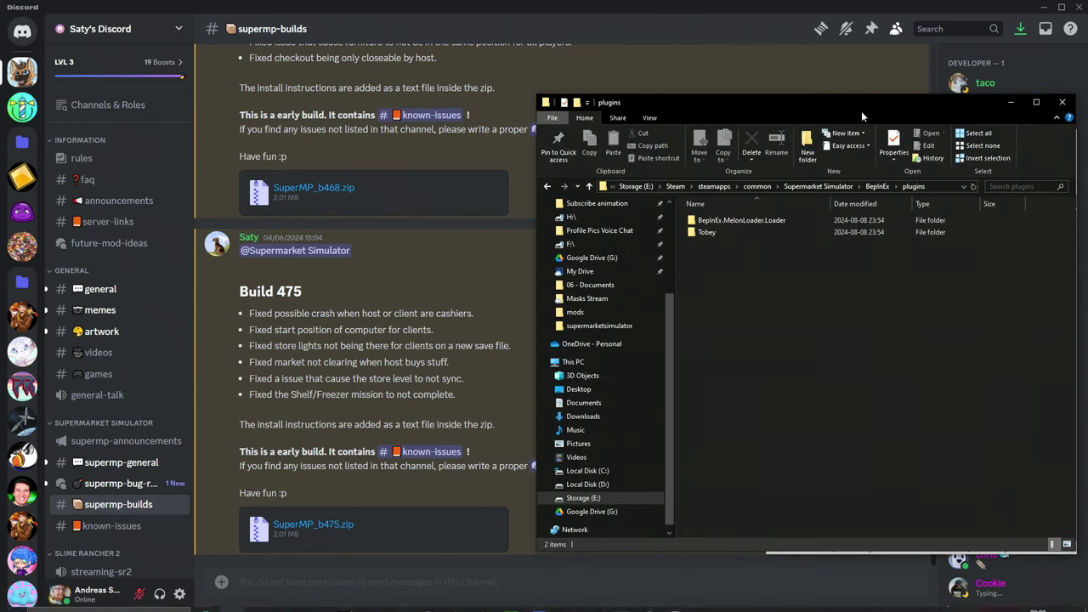
left_click_drag(861, 110, 467, 111)
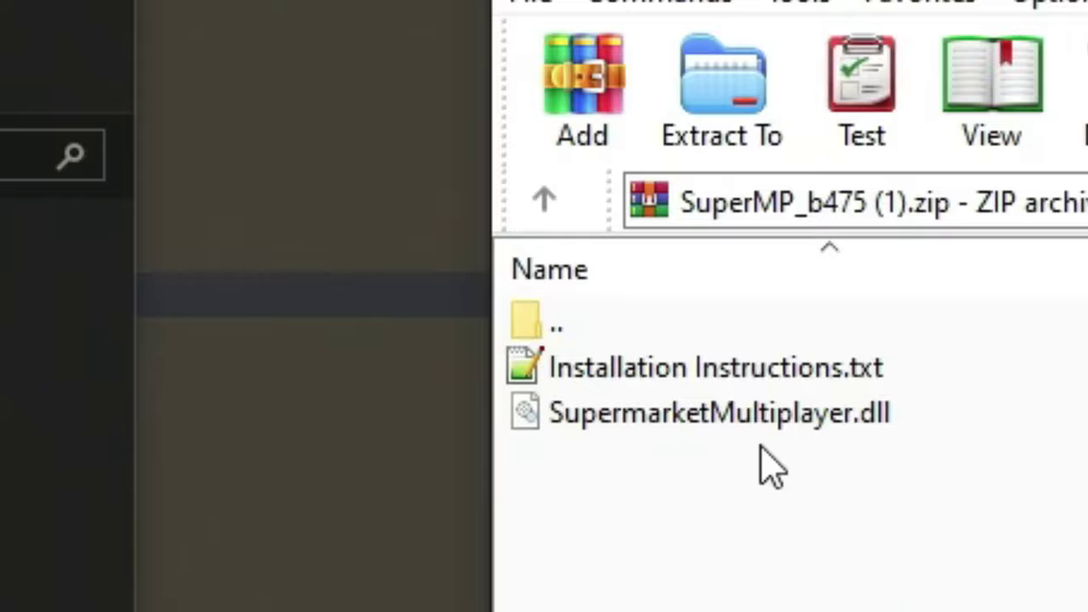
left_click(788, 335)
left_click_drag(742, 451, 393, 510)
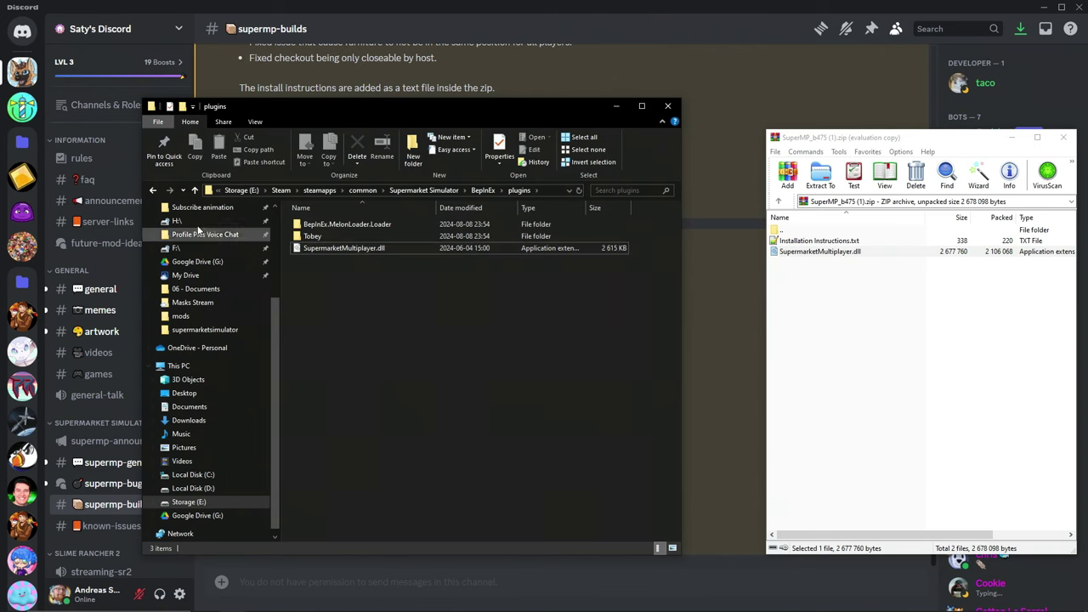
Go back up to the Supermarket Simulator folder and launch the game
left_click(153, 189)
left_click(153, 191)
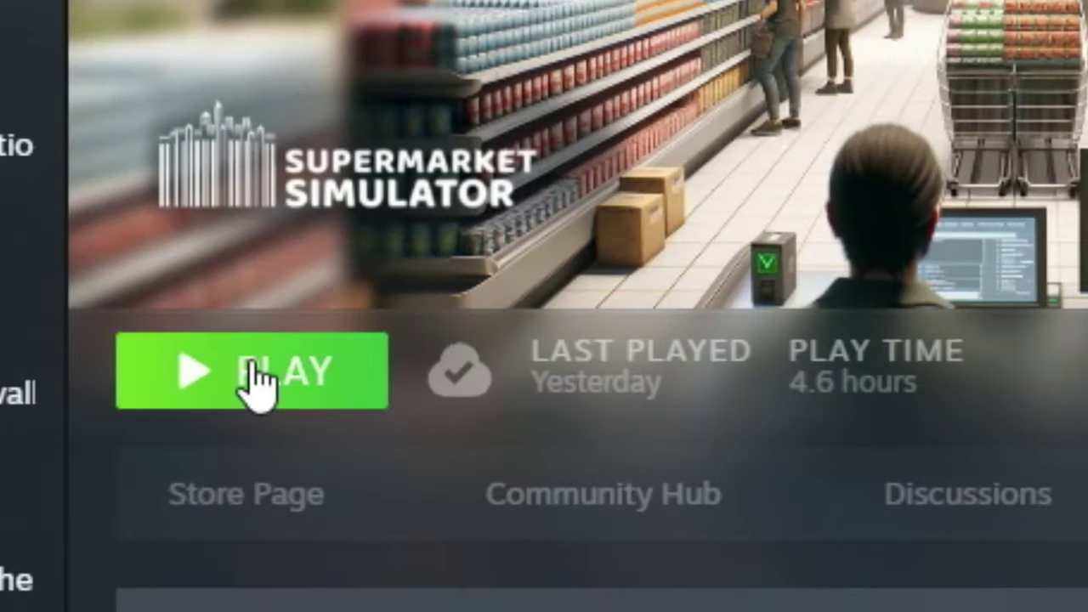
left_click(237, 325)
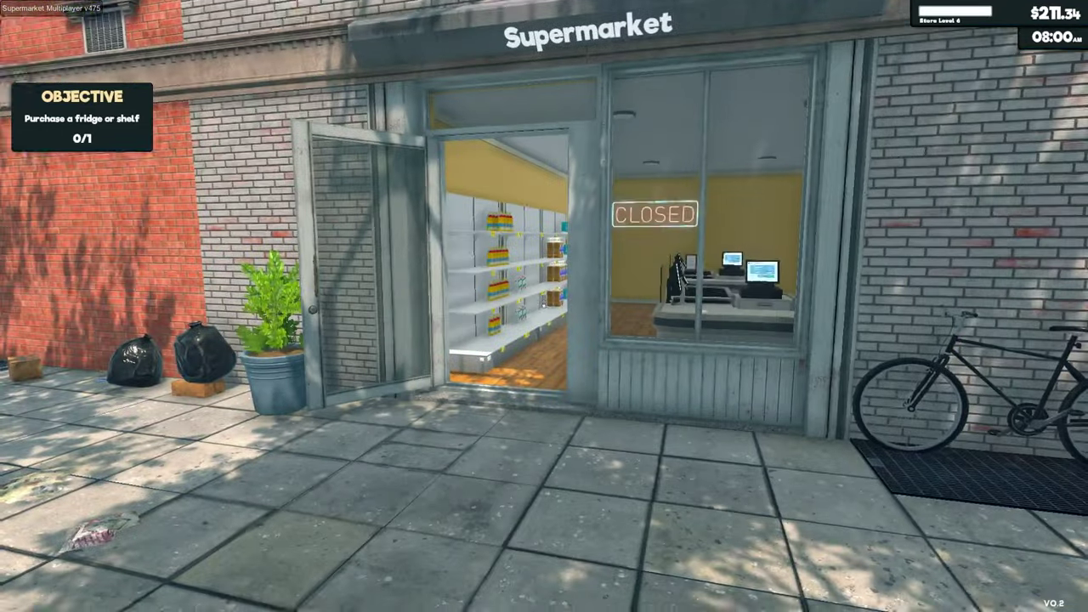
Walk to the store's desk computer and open the Multiplayer mod window
key("w")
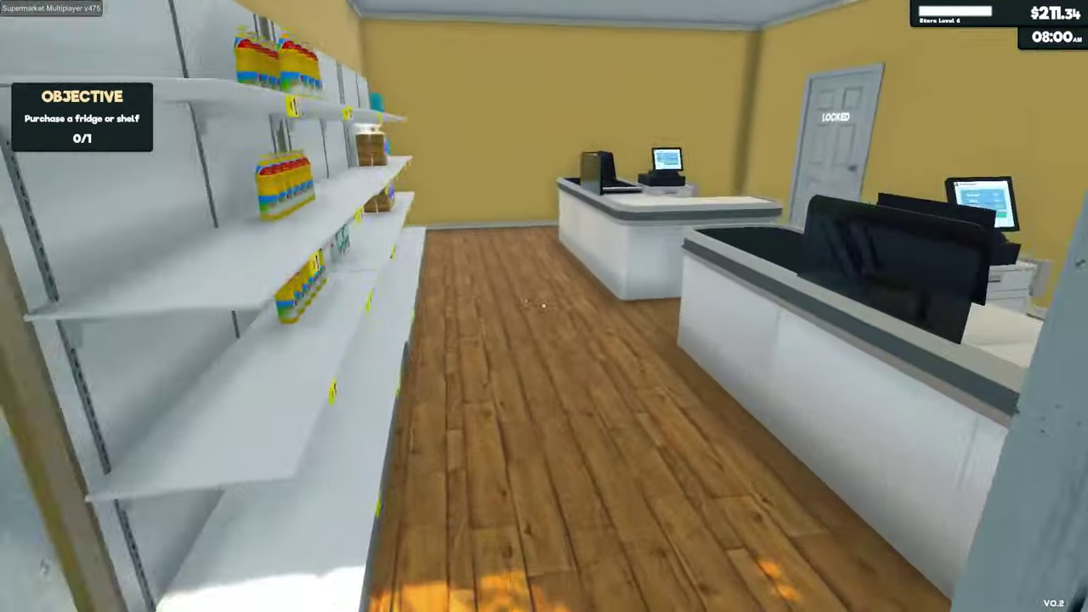
key("w")
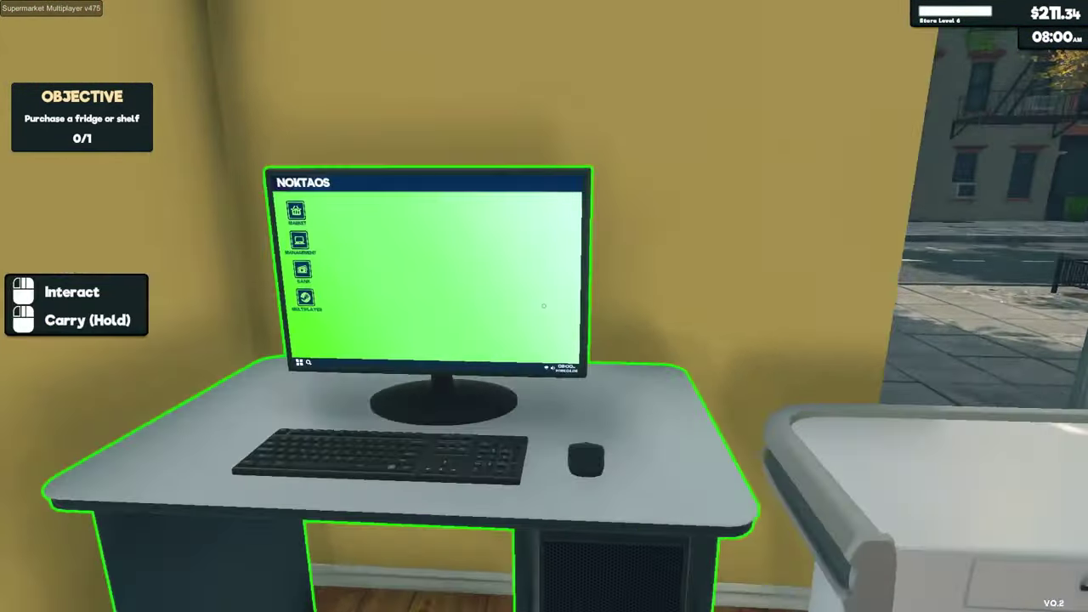
left_click(545, 306)
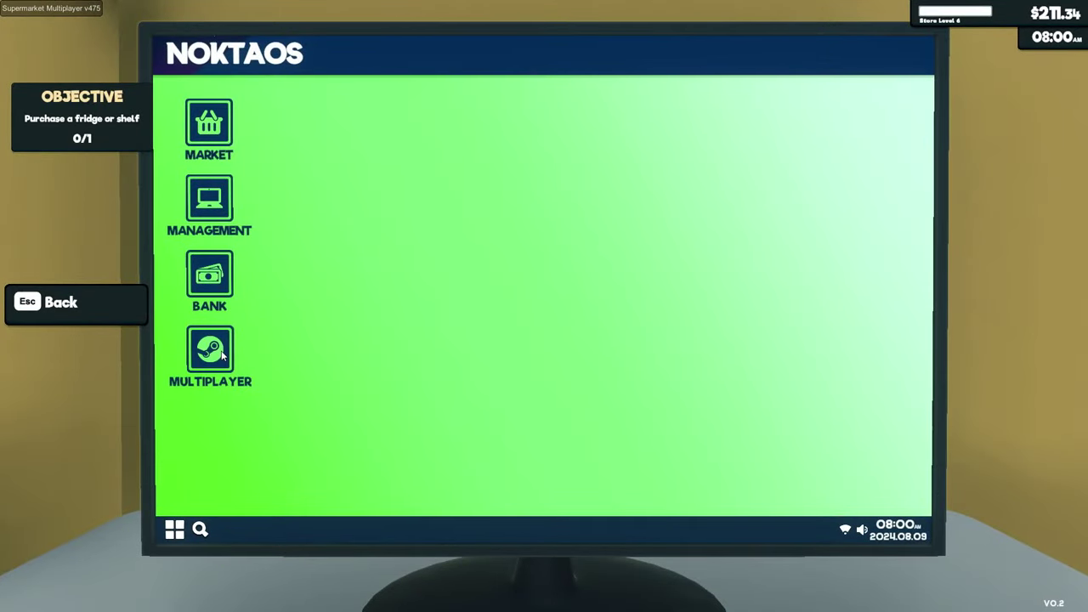
left_click(222, 357)
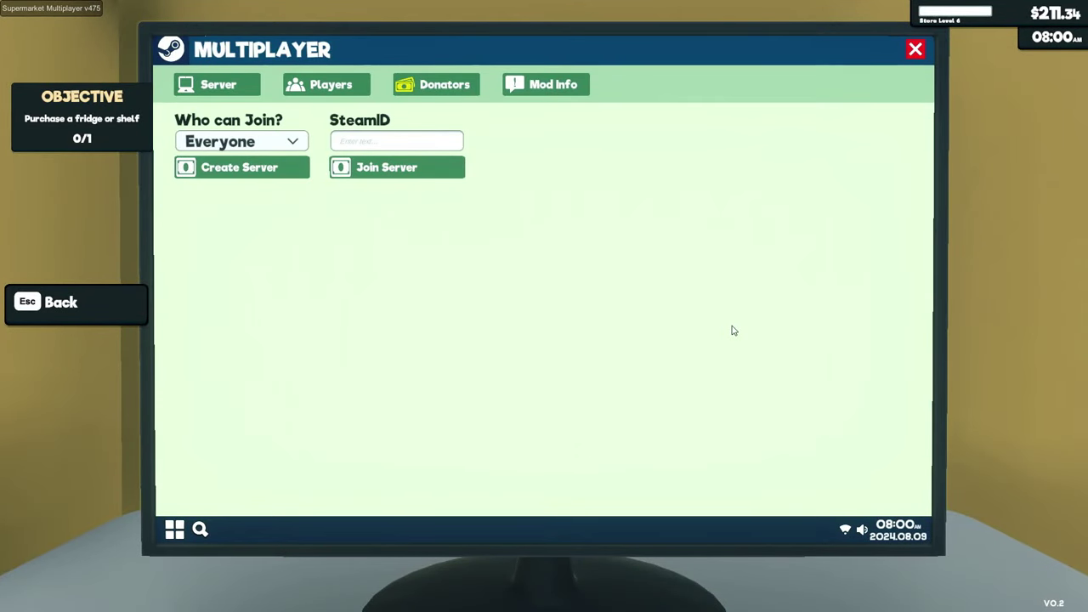
left_click(916, 49)
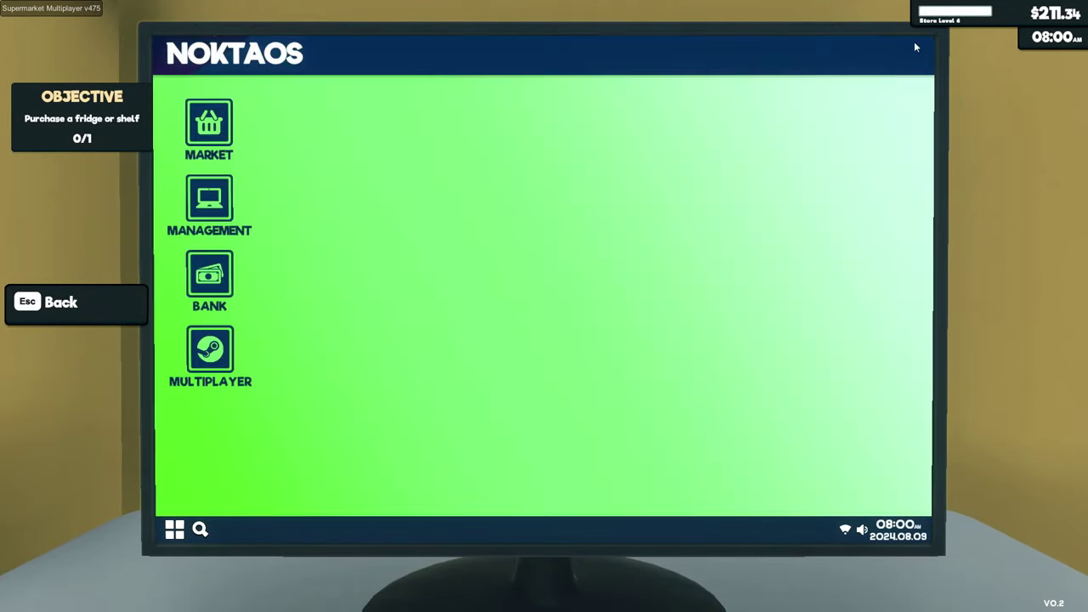
Scroll through the mod's changelog and known issues, then close the Multiplayer window
scroll(816, 272, "down", 1)
scroll(680, 213, "up", 1)
scroll(846, 221, "down", 3)
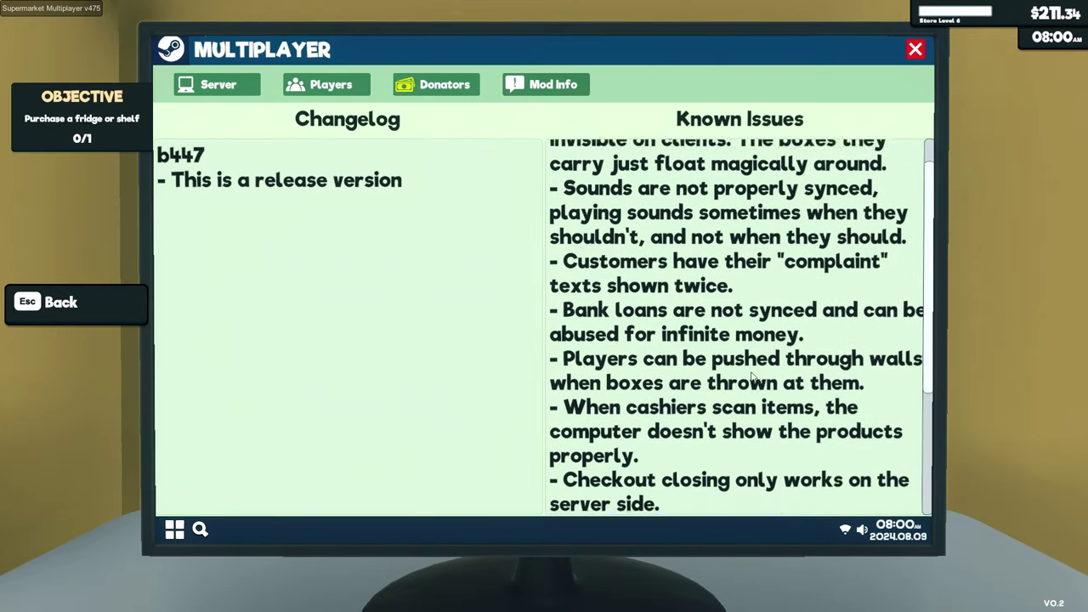
scroll(761, 362, "up", 3)
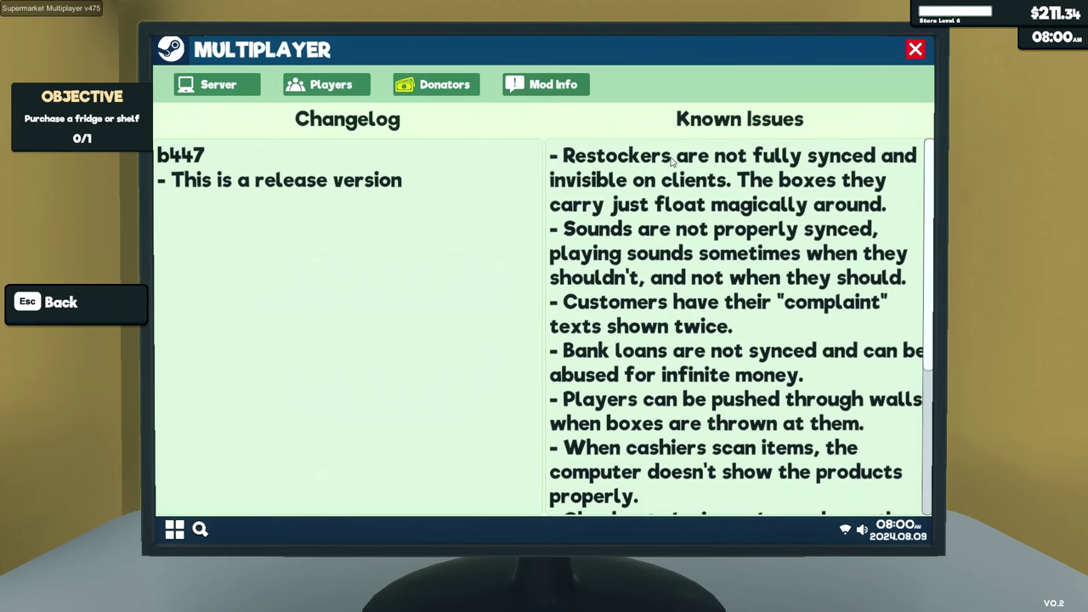
scroll(753, 230, "down", 3)
scroll(754, 230, "down", 5)
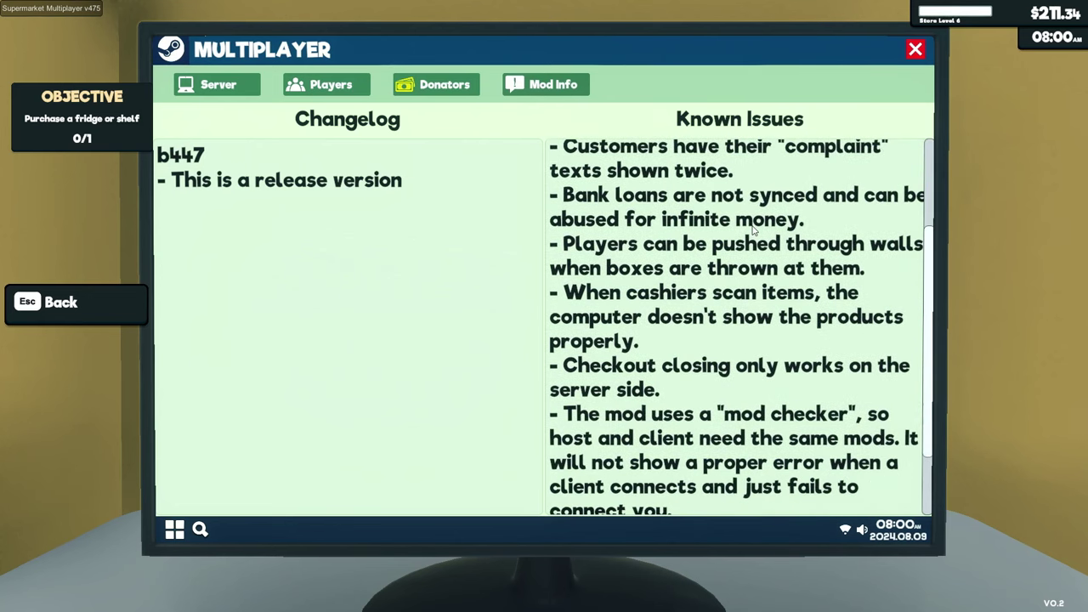
left_click(917, 51)
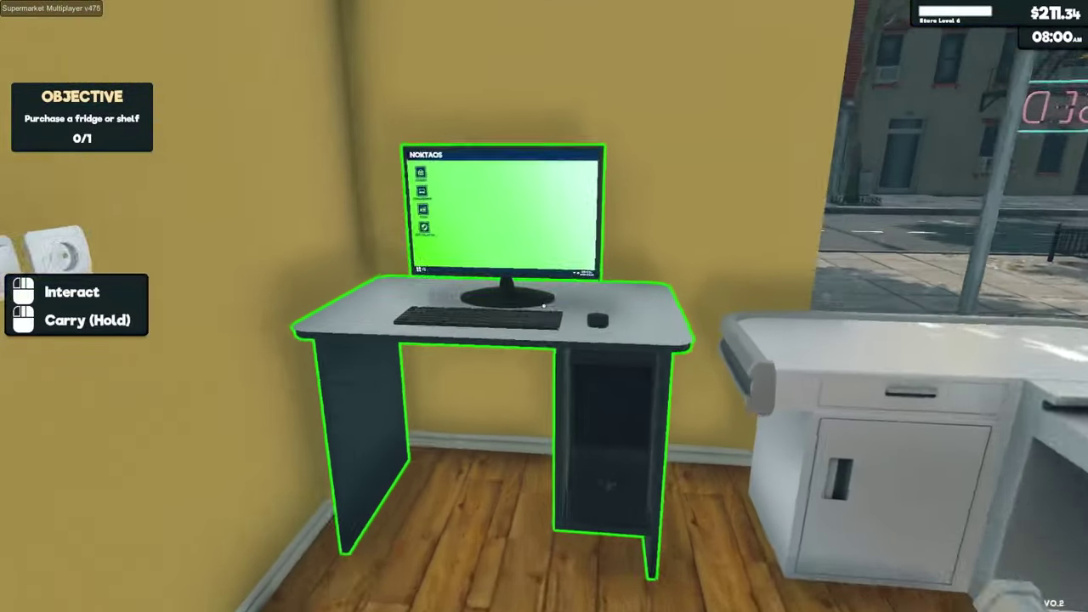
left_click(544, 306)
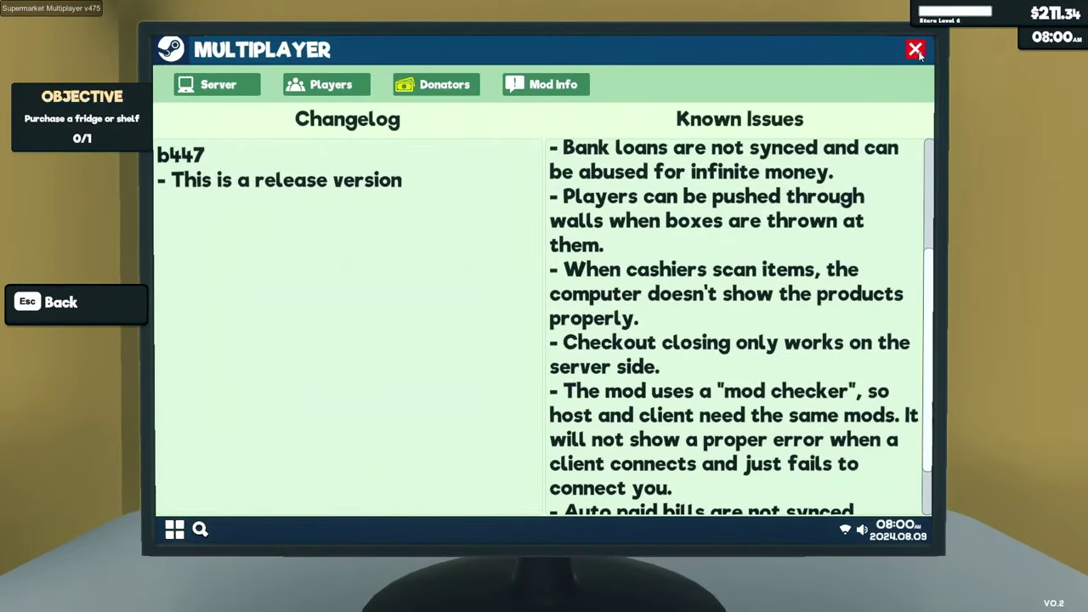
left_click(916, 51)
Leave the computer and walk around the checkouts and out onto the sidewalk
key("Escape")
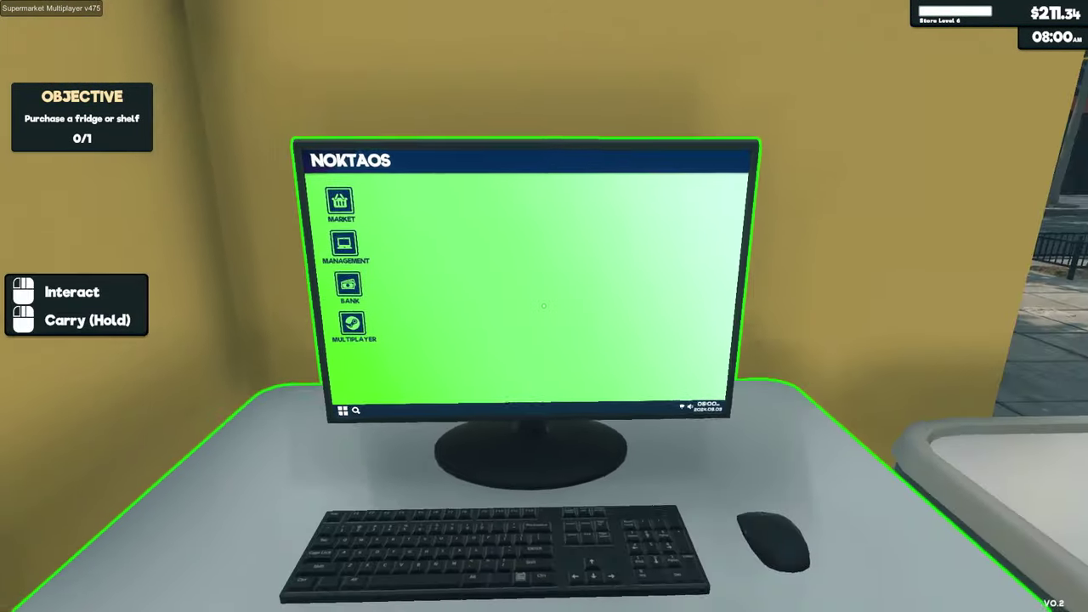
key("w")
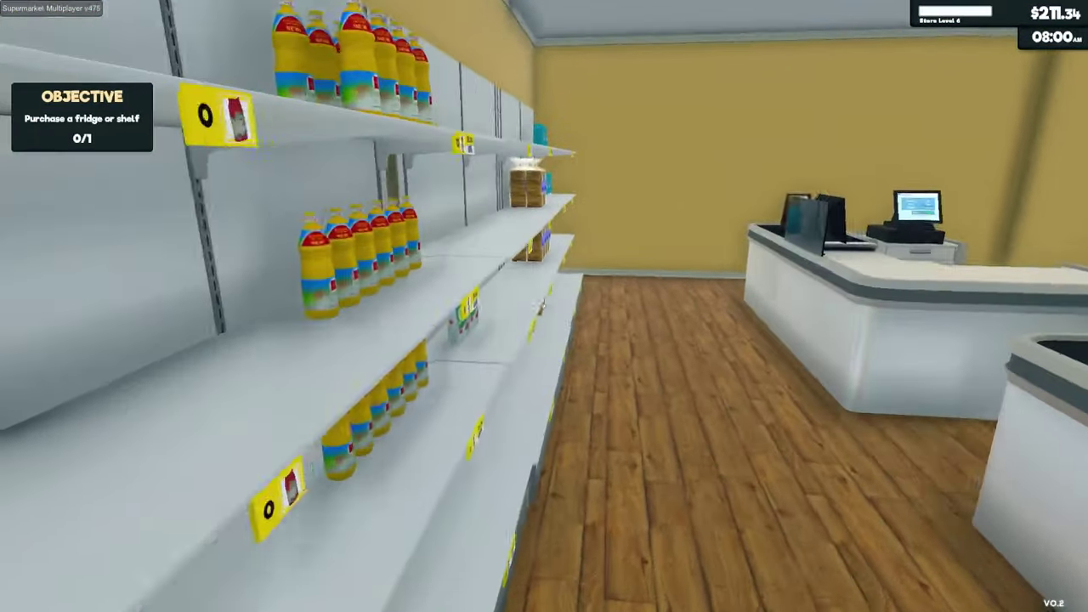
key("w")
key("w")
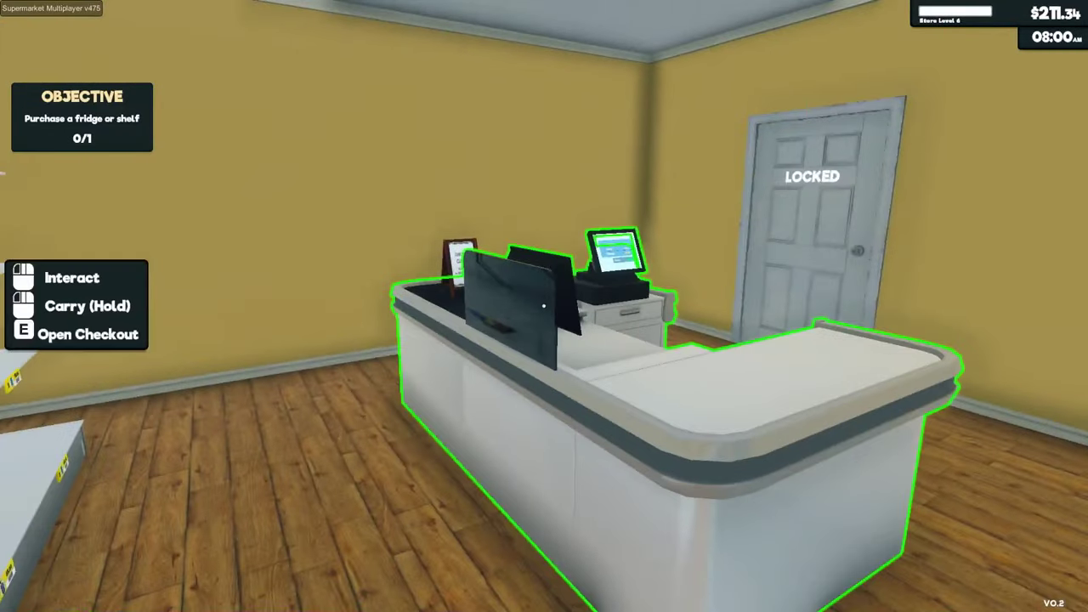
key("w")
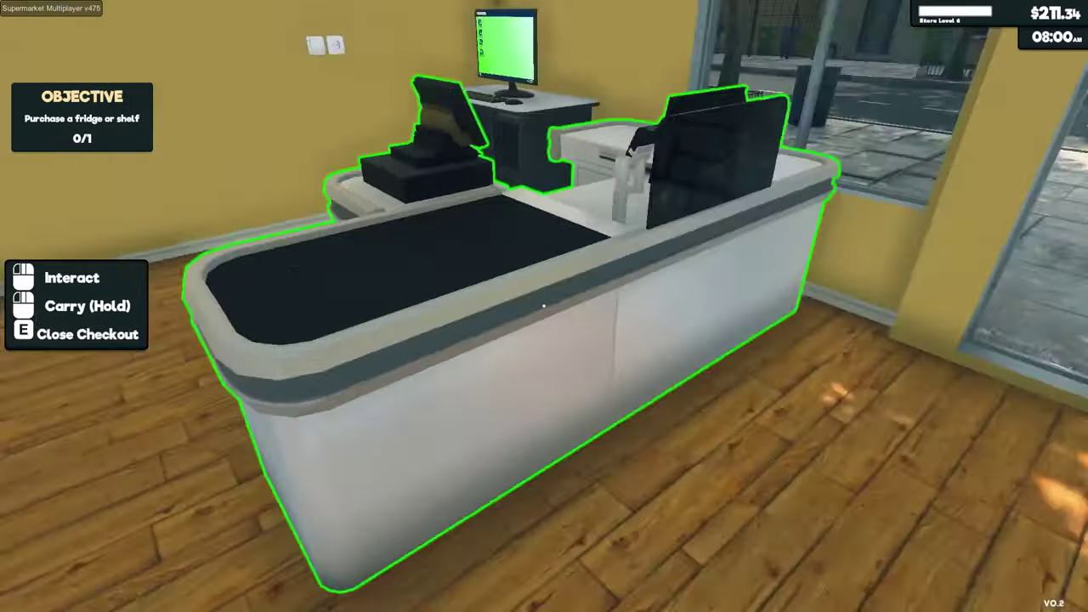
key("w")
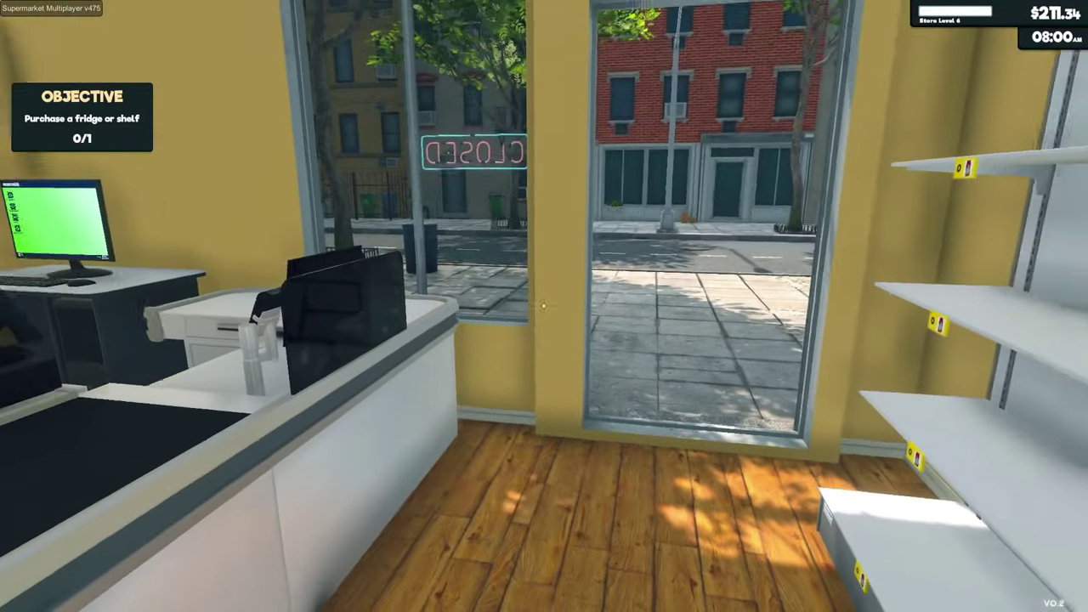
key("w")
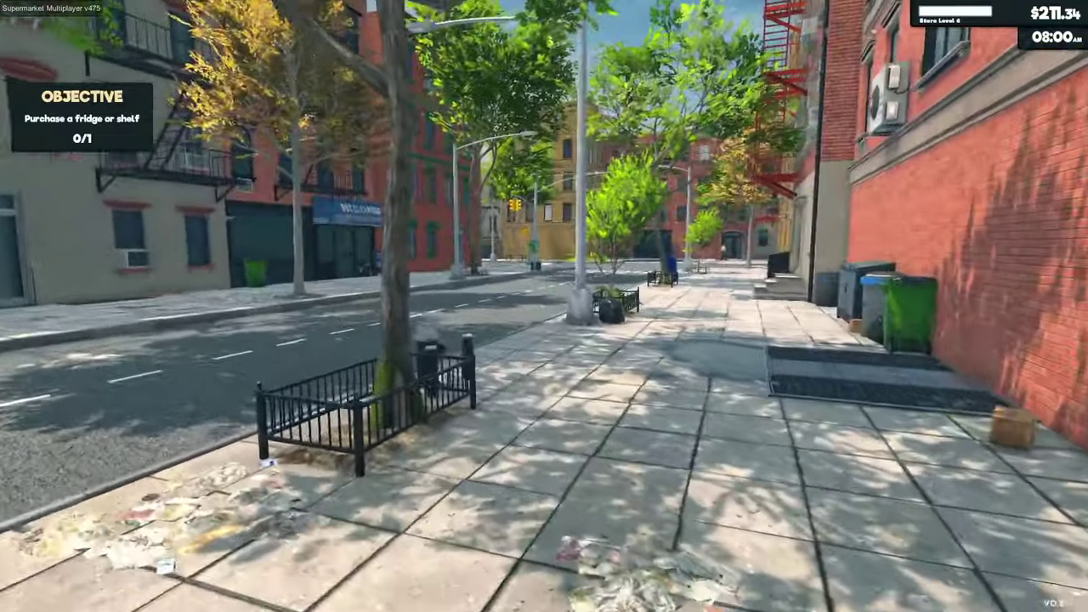
key("w")
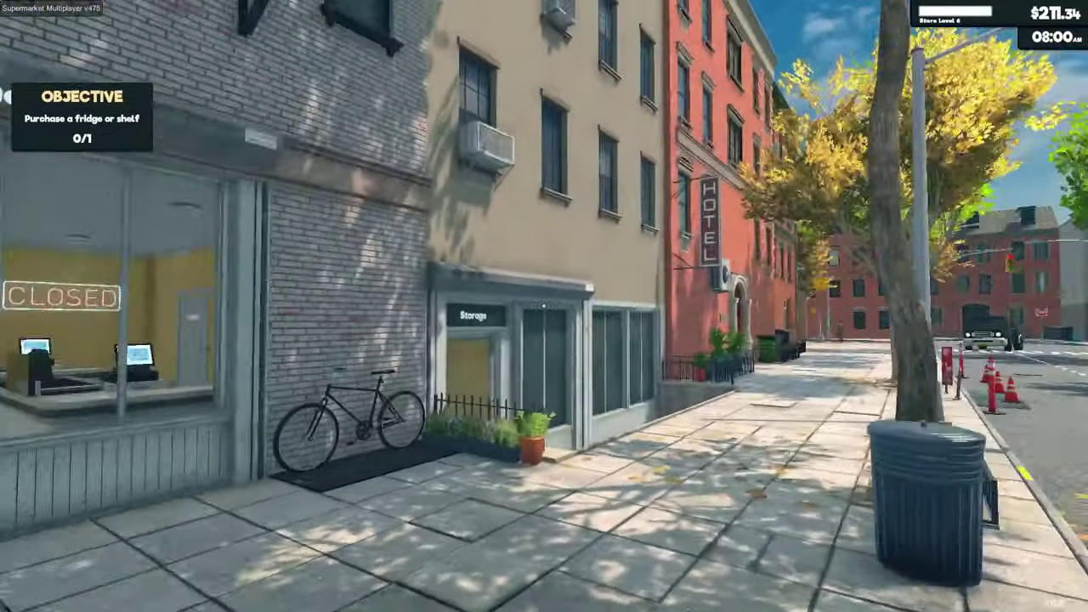
Walk back into the store and use the desk computer again
key("w")
key("w")
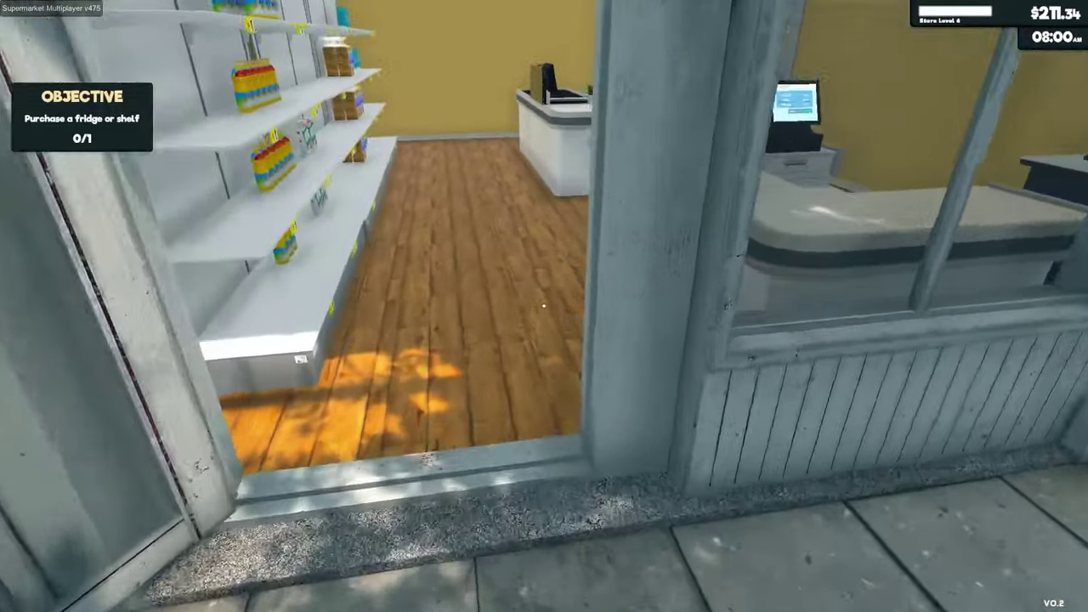
key("w")
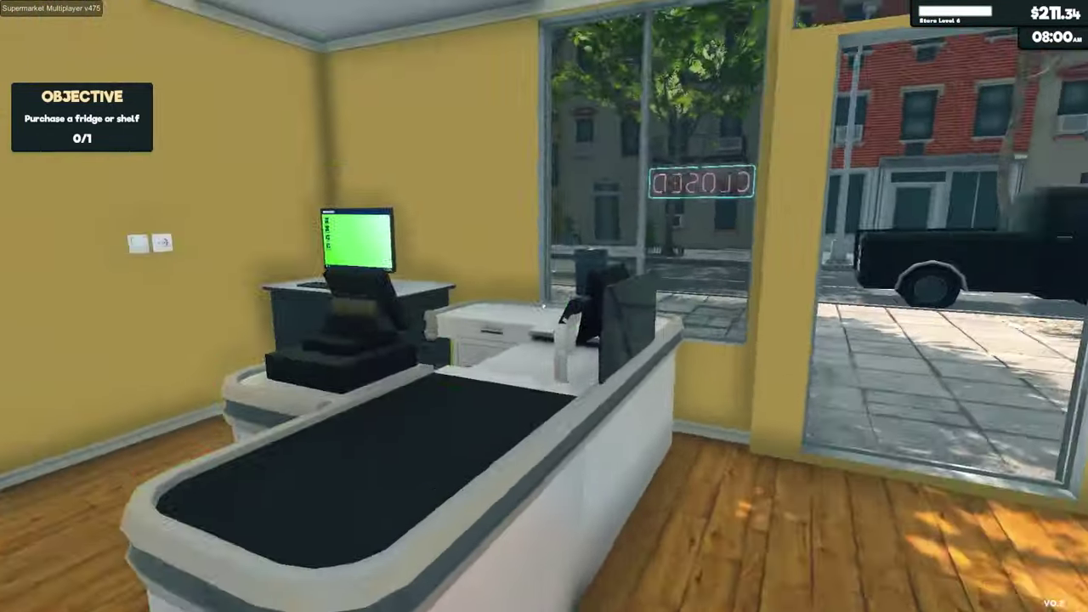
key("w")
left_click(544, 306)
Create a multiplayer server with Who can Join set to Everyone
left_click(217, 355)
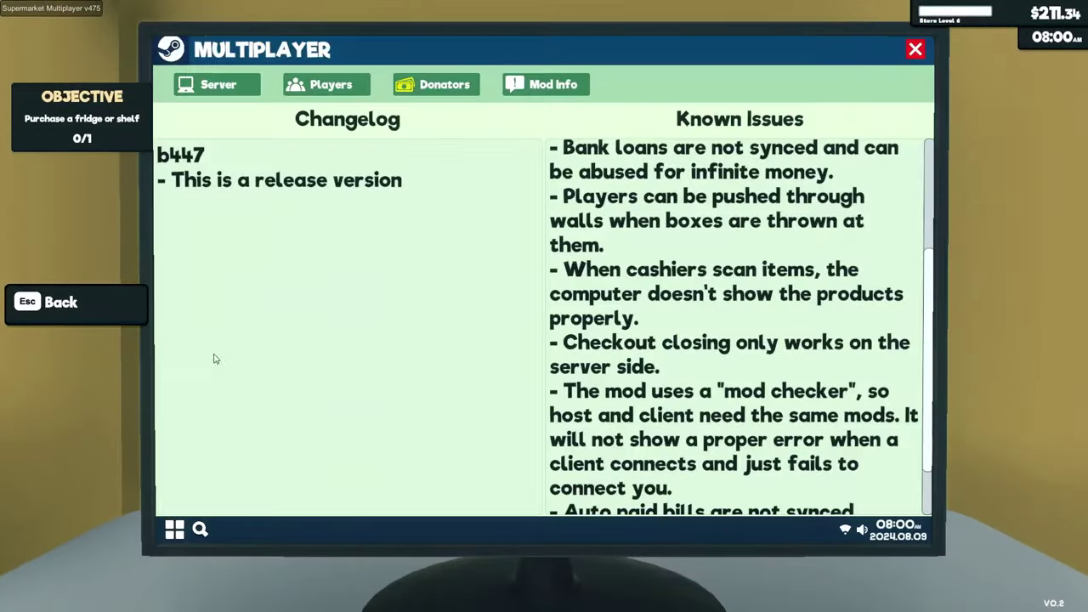
left_click(242, 88)
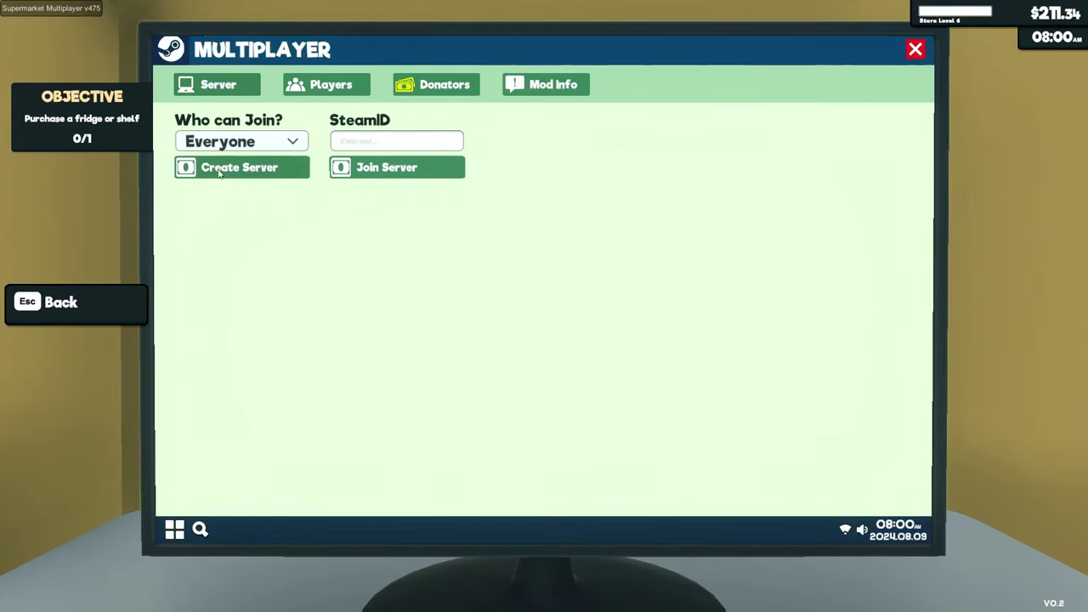
left_click(221, 170)
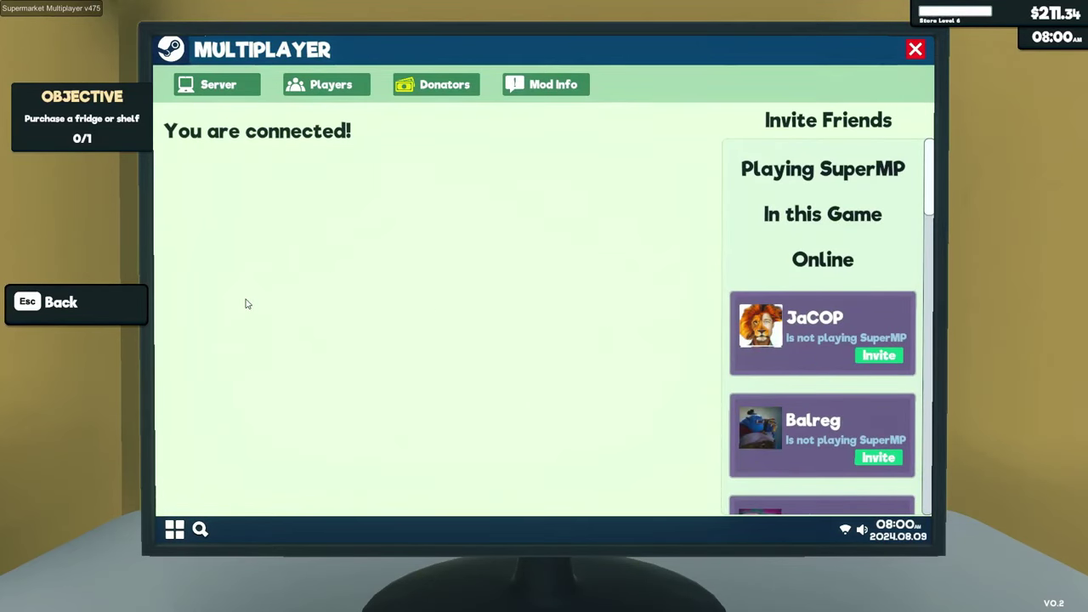
Scroll through the Invite Friends list, then bring up the pause menu
scroll(863, 485, "down", 5)
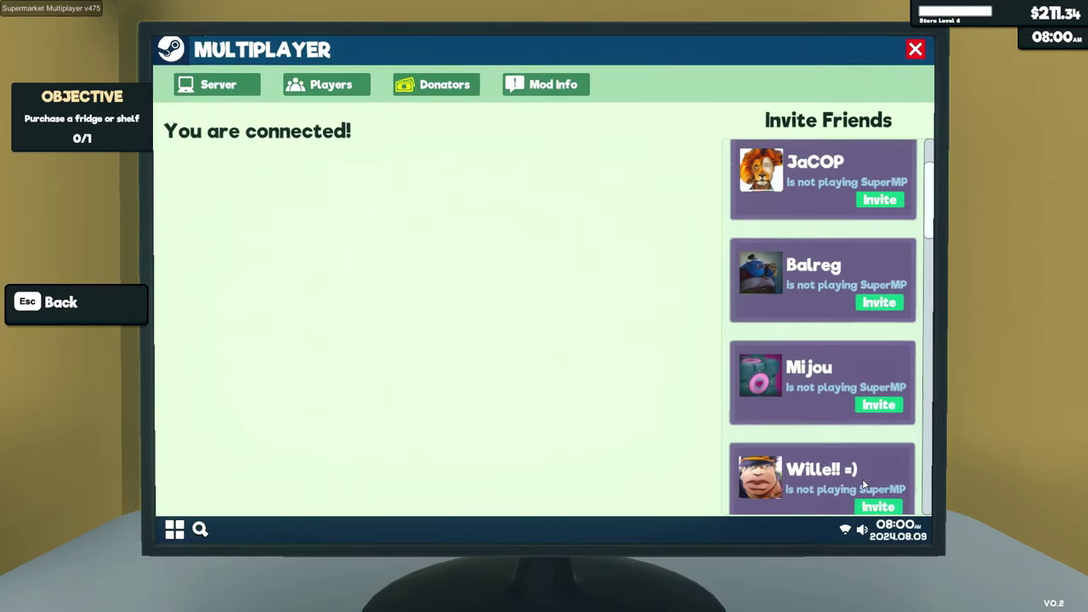
scroll(856, 480, "down", 1)
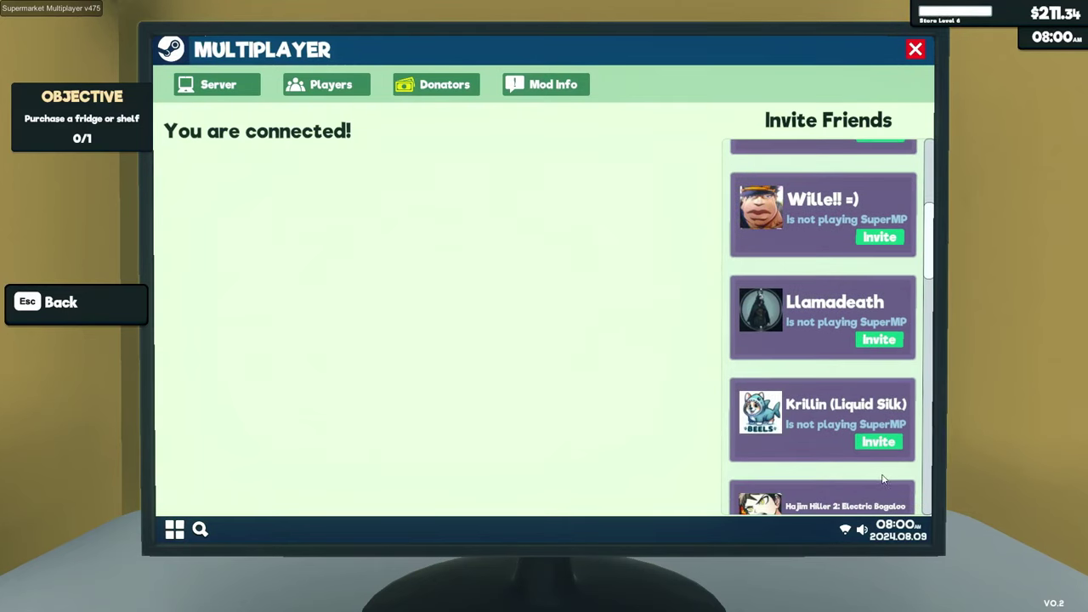
scroll(806, 428, "down", 2)
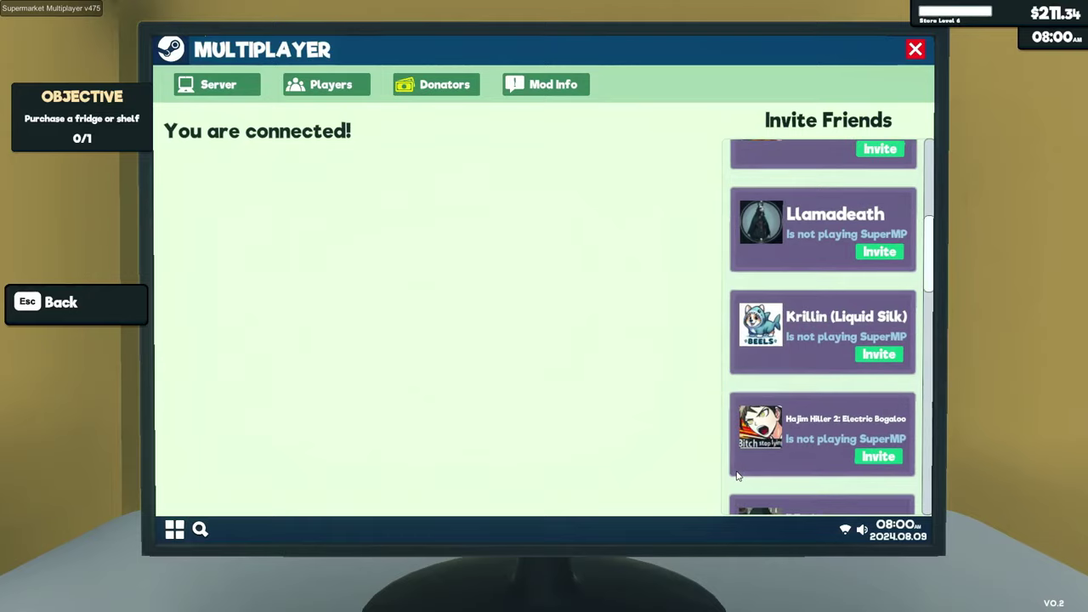
key("Escape")
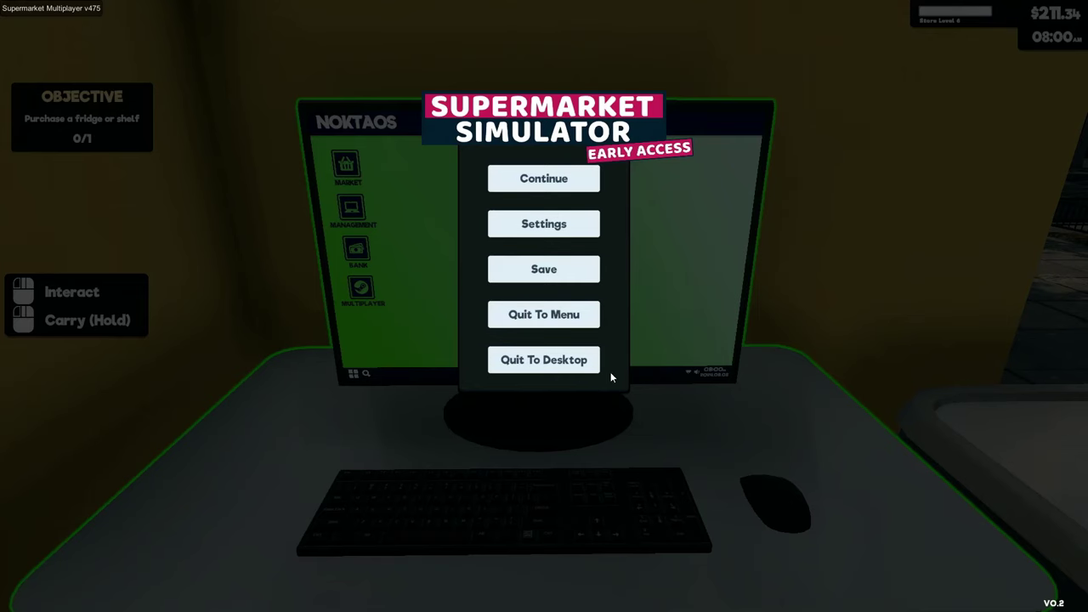
Choose Quit To Menu so the game saves and returns to the main menu
left_click(572, 321)
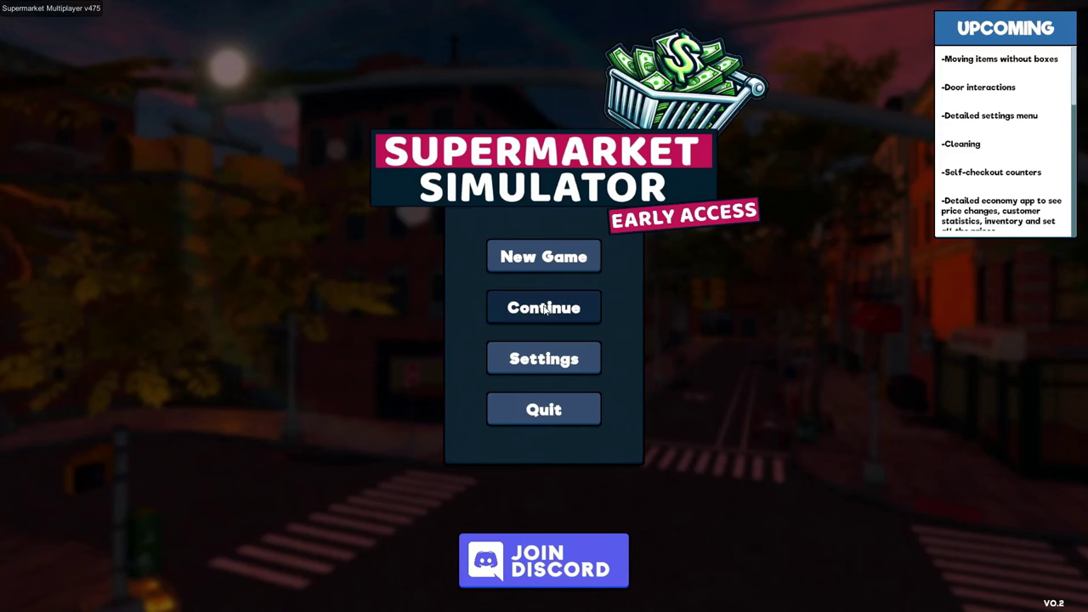